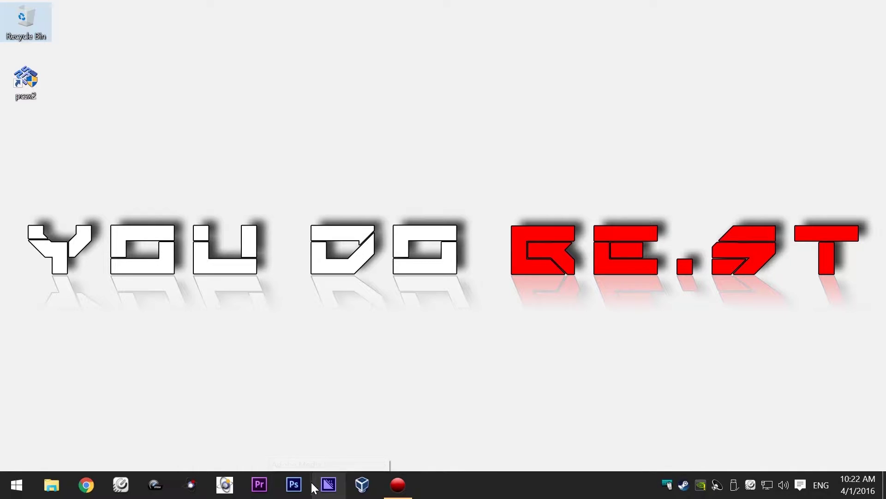
- Open Google Drive in Chrome and preview "Needed files to run Socom II.zip" from the Files folder
click(87, 489)
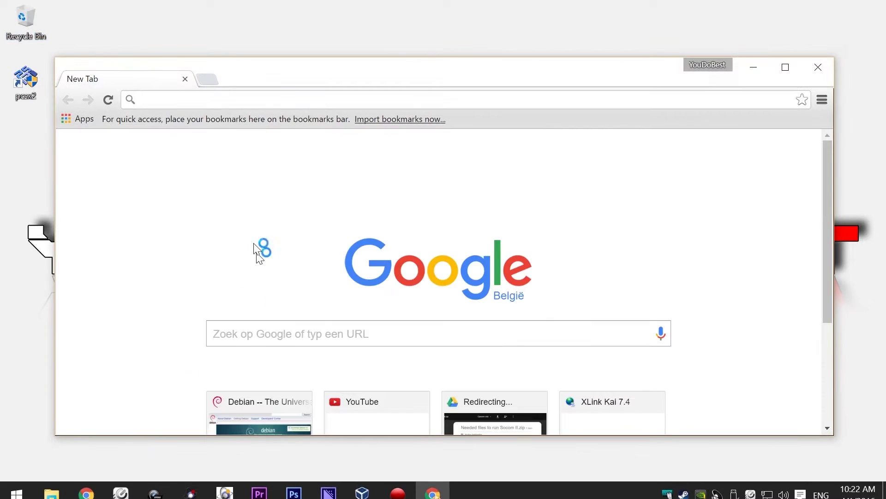
click(80, 119)
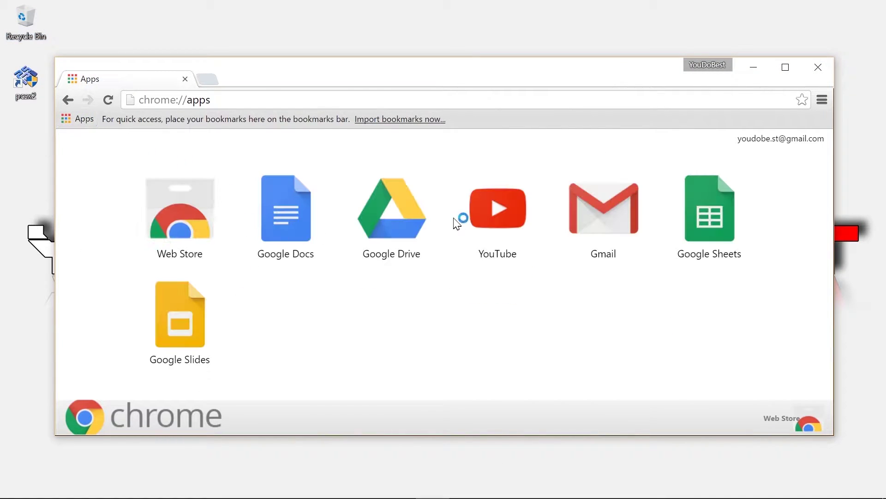
click(419, 221)
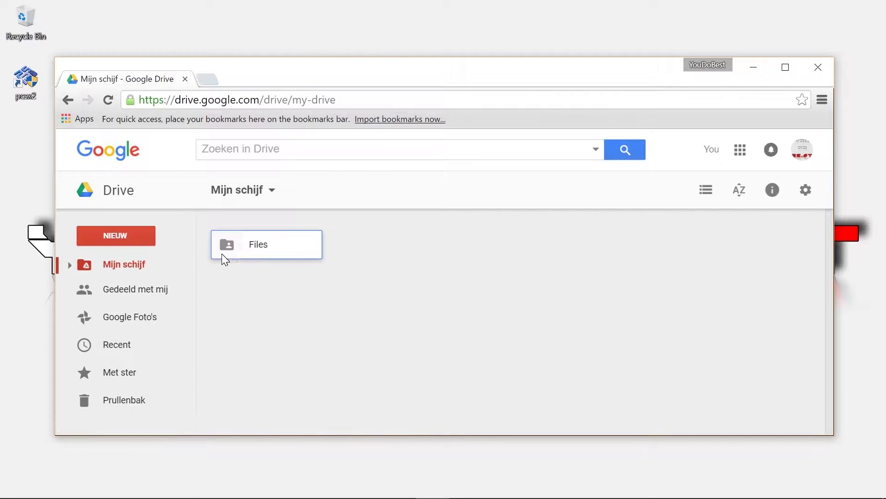
click(254, 255)
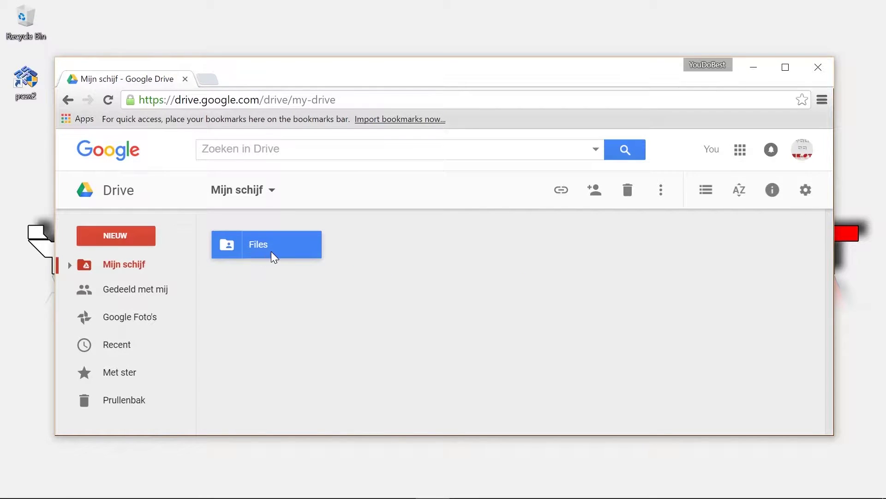
click(272, 252)
click(273, 256)
click(273, 256)
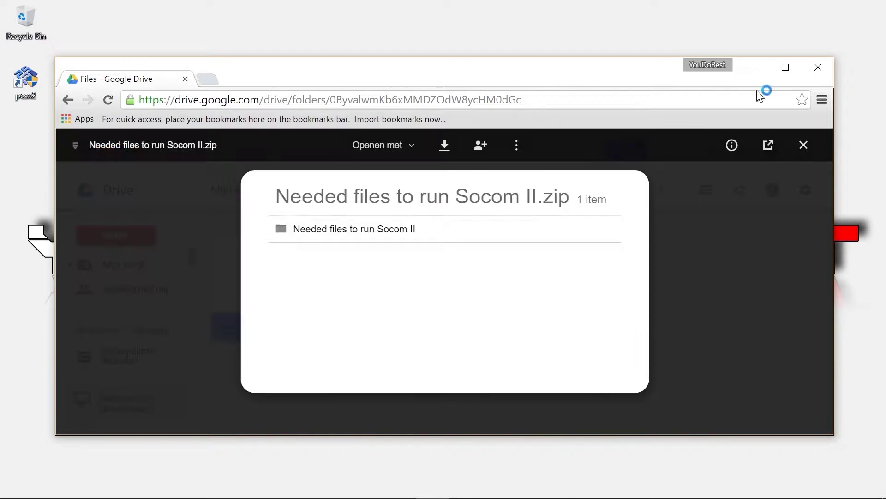
- Download "Needed files to run Socom II.zip" to the desktop and minimize the browser
click(785, 67)
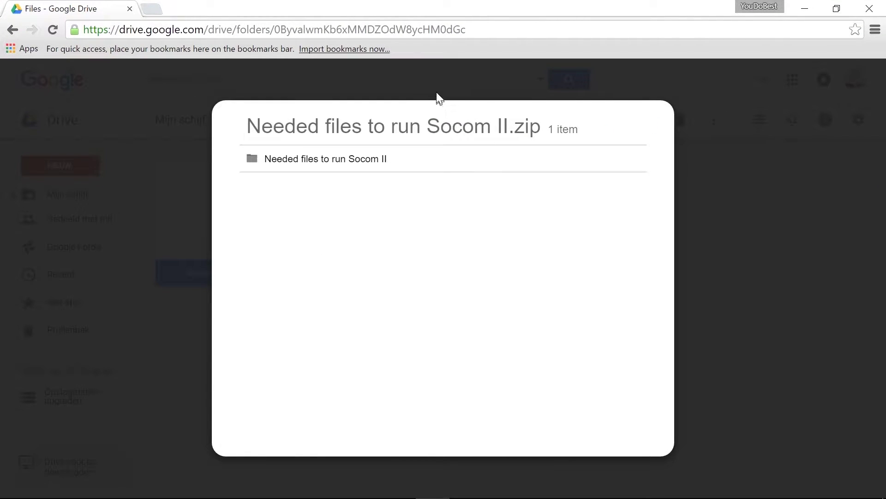
mouse_move(448, 70)
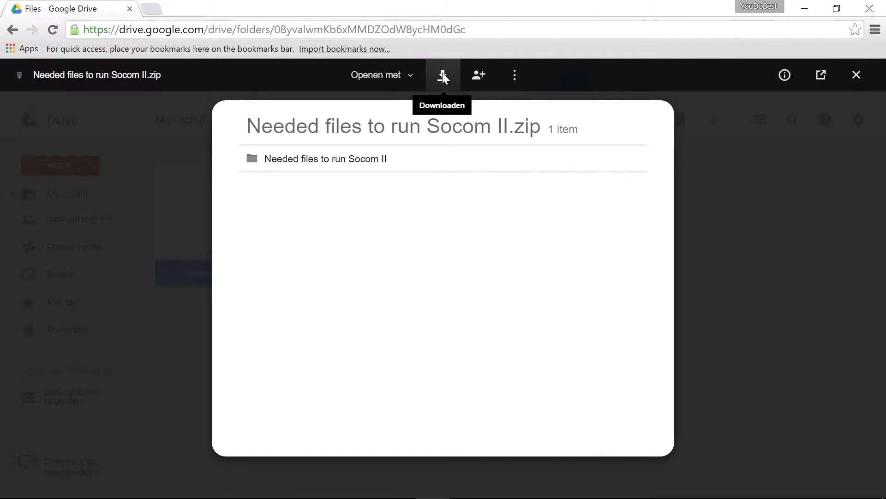
click(443, 73)
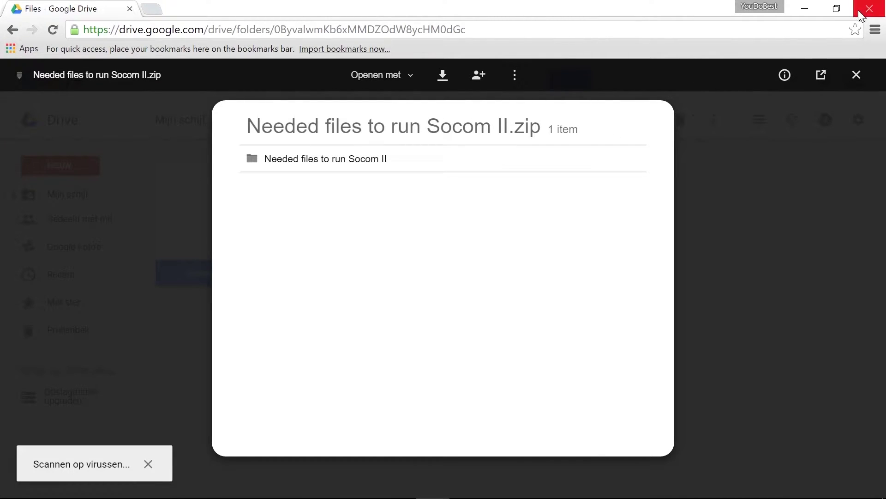
click(805, 9)
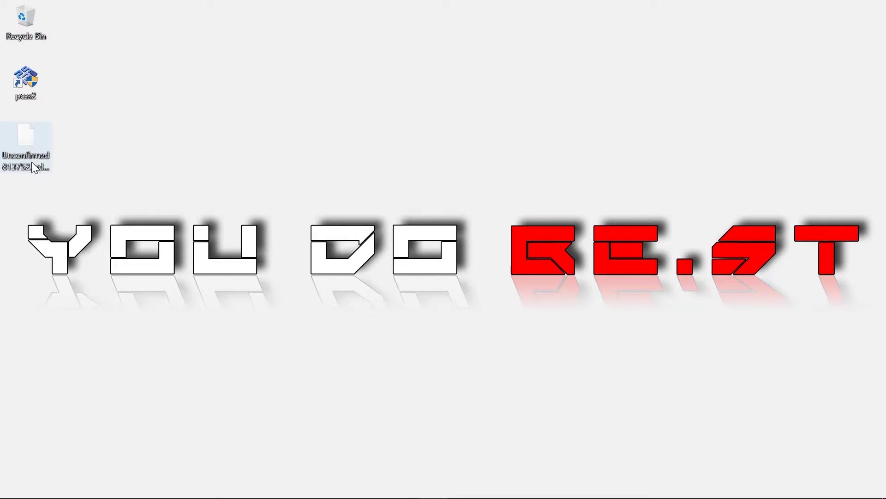
- Extract the downloaded archive with 7-Zip into a desktop folder named "Needed files to run Socom II"
right_click(26, 151)
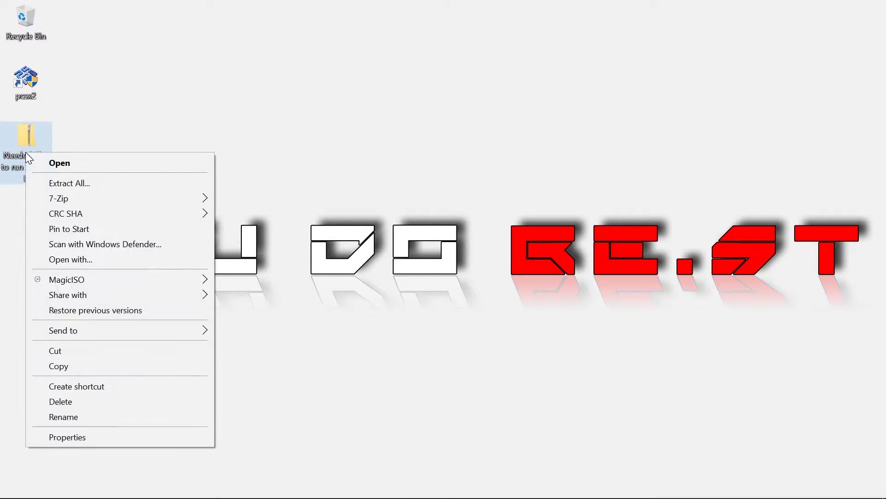
mouse_move(96, 198)
click(249, 256)
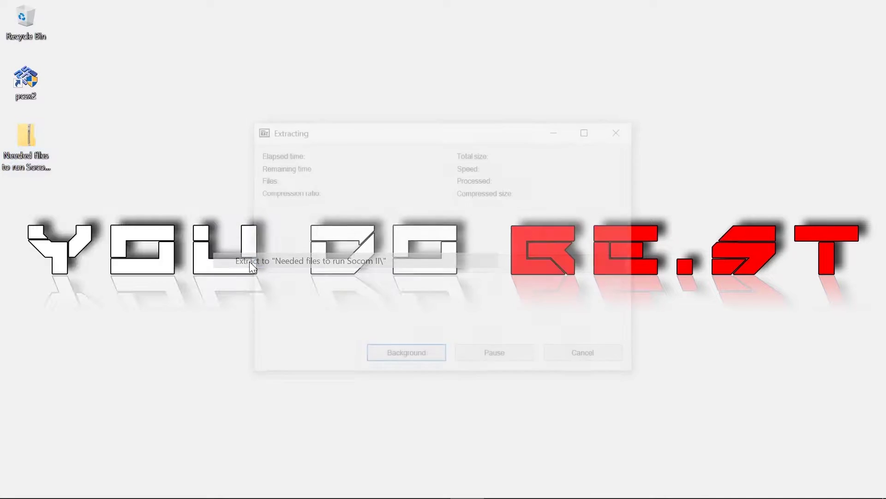
- Cut DEV9giga_razi.dll and DEV9linuz_razi_BR.dll from the extracted Plugins folder and minimize its window
double_click(26, 216)
double_click(226, 166)
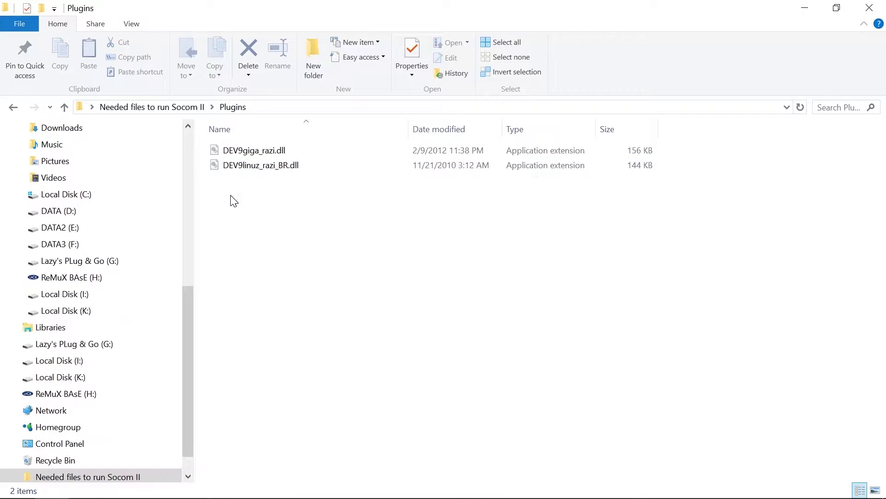
drag(231, 195, 248, 149)
right_click(247, 149)
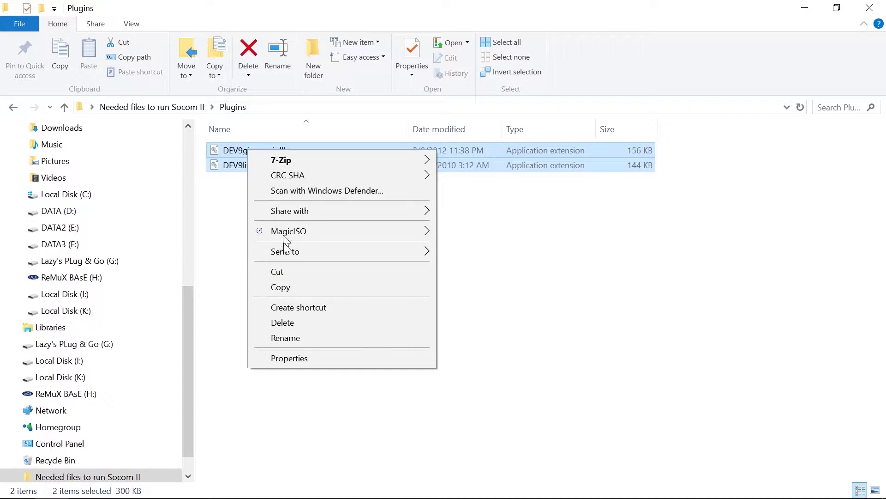
click(285, 268)
click(805, 7)
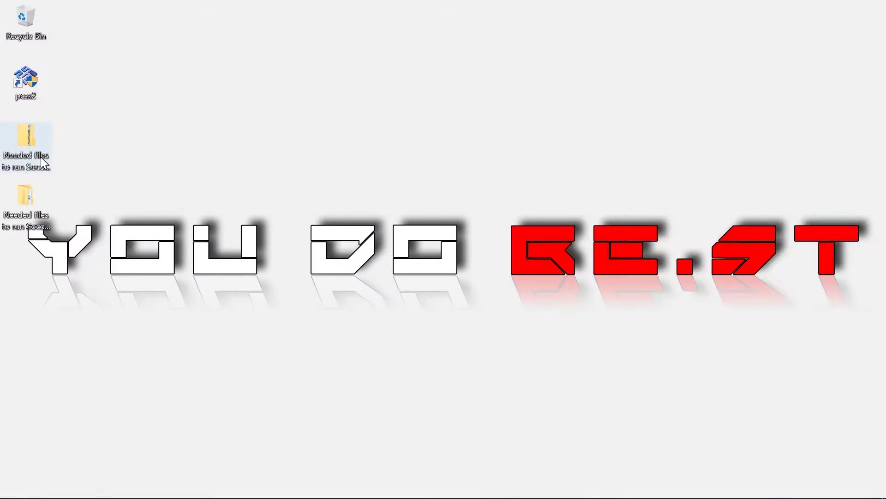
- Paste the two DEV9 DLLs into the Plugins folder of the PCSX2 1.4.0 installation, replacing the existing files
right_click(28, 87)
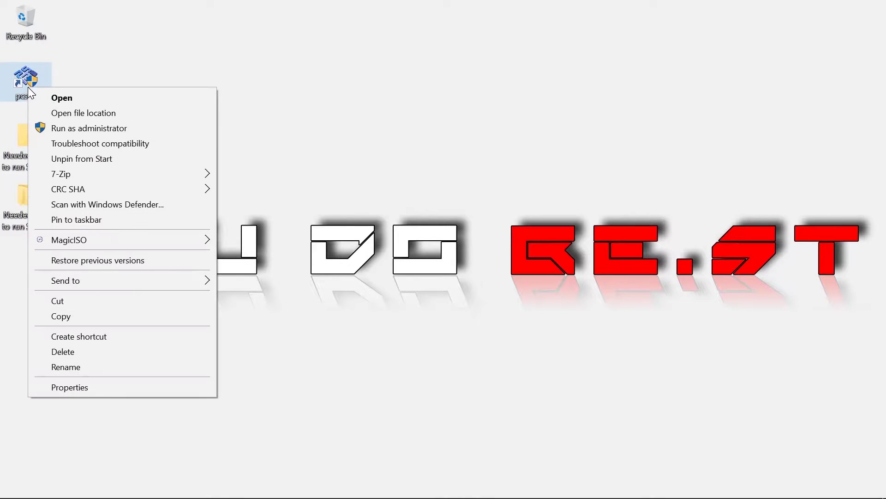
click(74, 114)
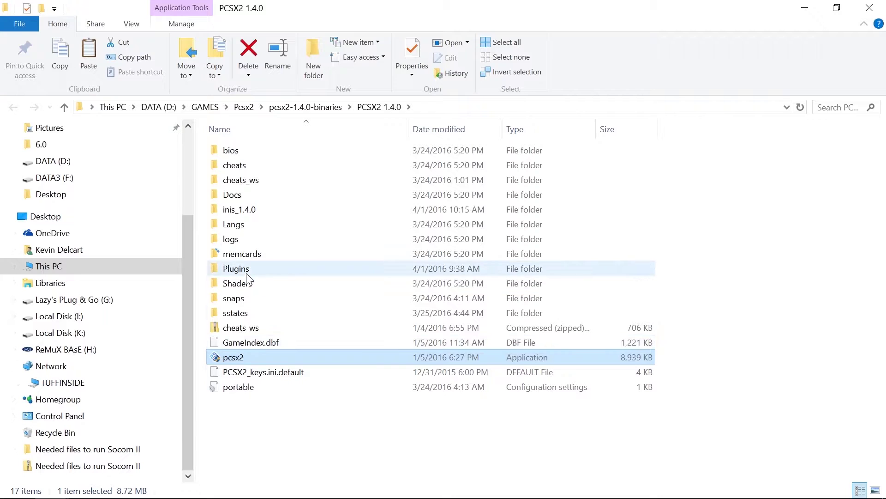
double_click(248, 272)
right_click(252, 435)
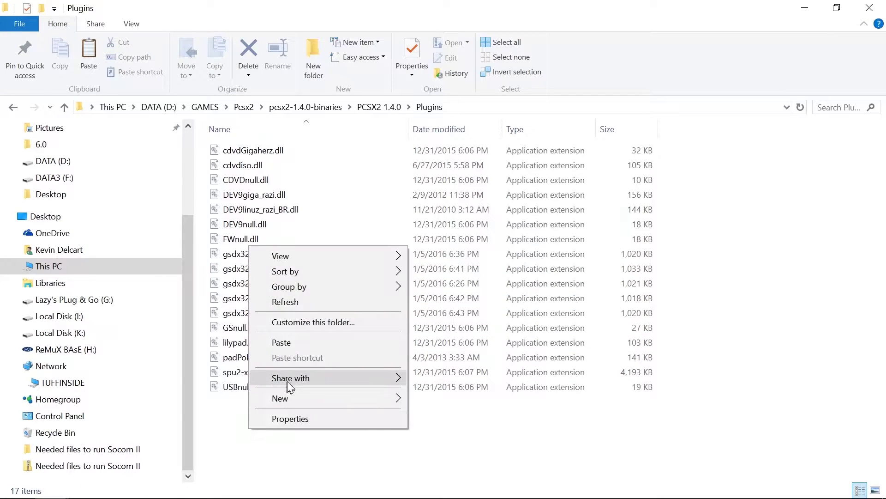
click(292, 344)
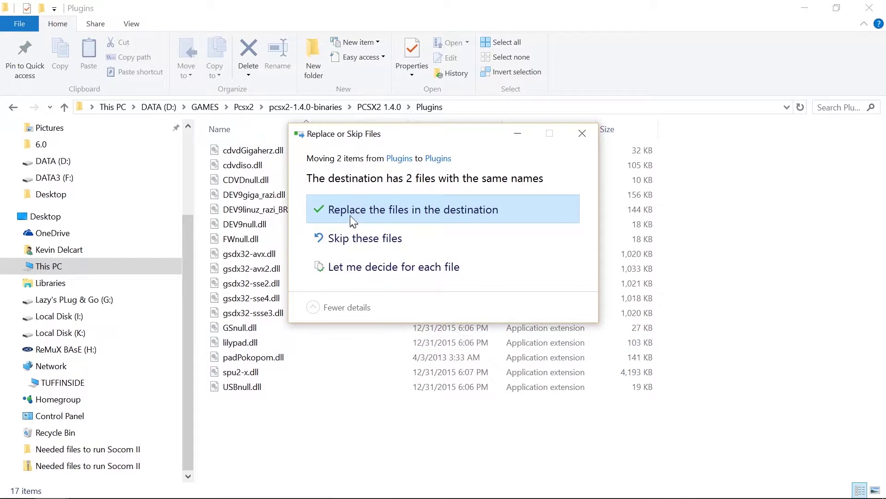
click(401, 215)
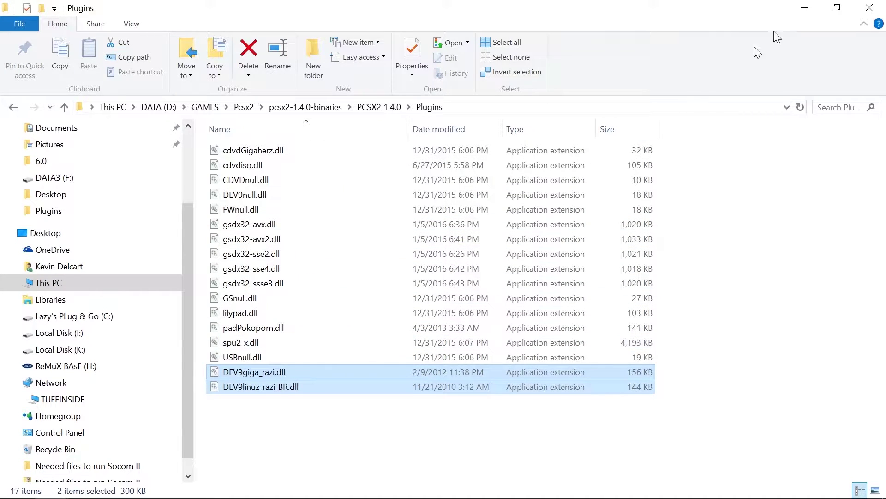
click(854, 10)
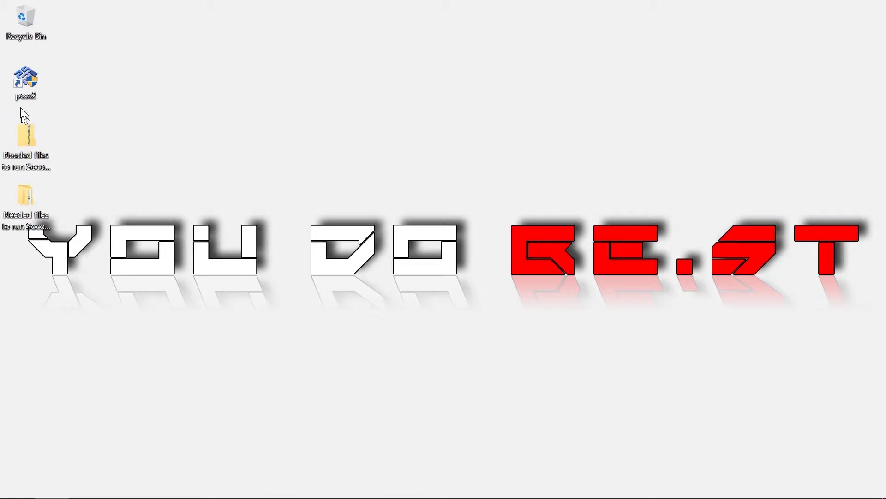
- Launch PCSX2 with administrator permission and choose GiGaHeRz's DEV9 Driver 0.3.0 [DEV9giga_razi] as the DEV9 plugin
double_click(27, 88)
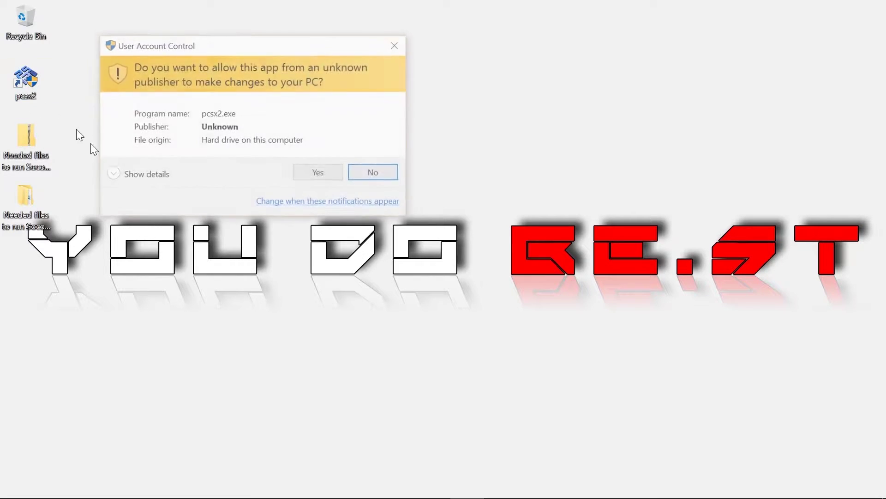
click(325, 175)
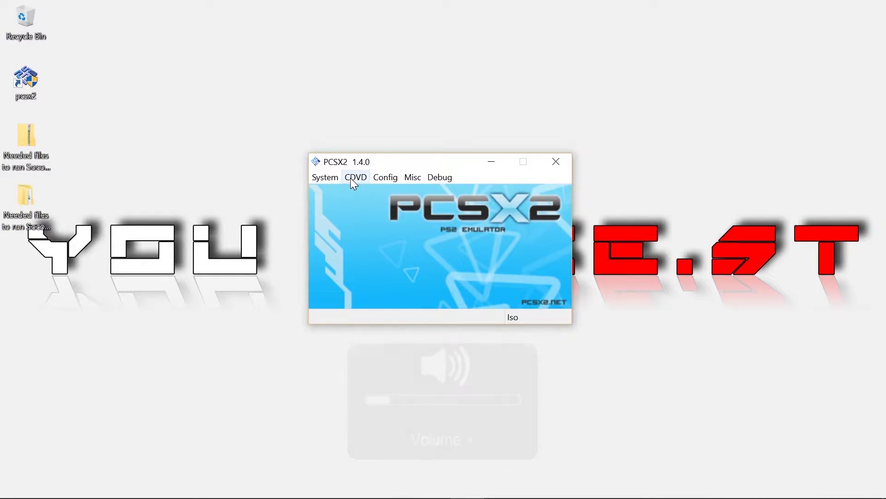
click(393, 177)
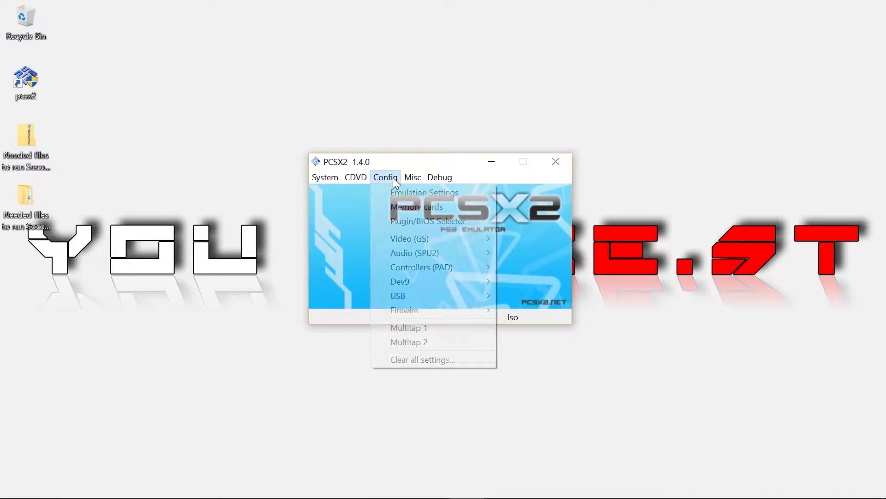
click(412, 222)
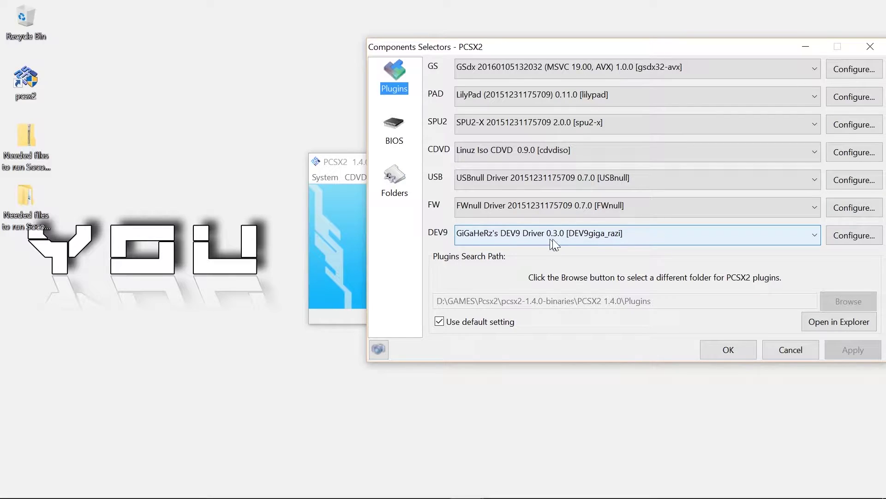
click(672, 236)
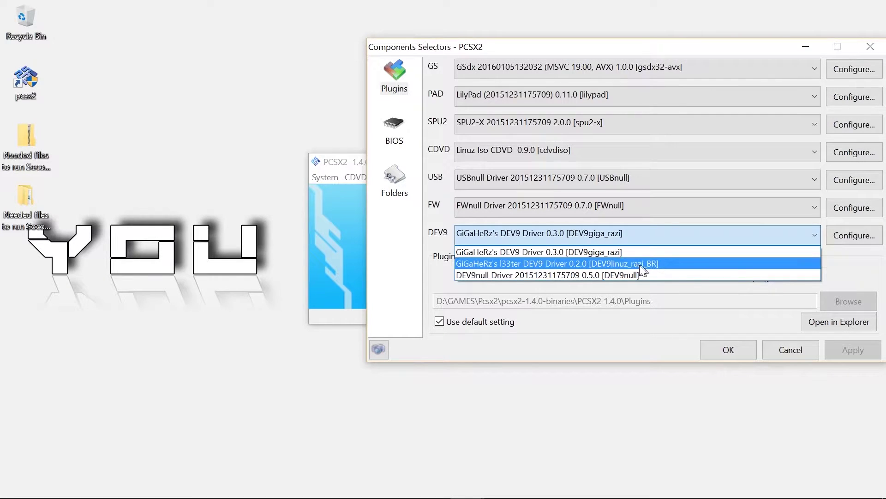
click(606, 253)
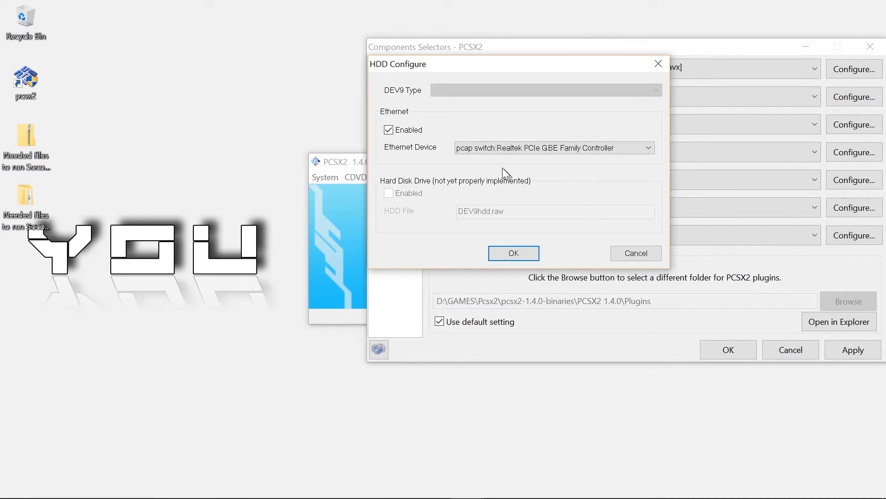
- Set the DEV9 Ethernet device to "pcap switch:Realtek PCIe GBE Family Controller" and apply the plugin settings
click(504, 152)
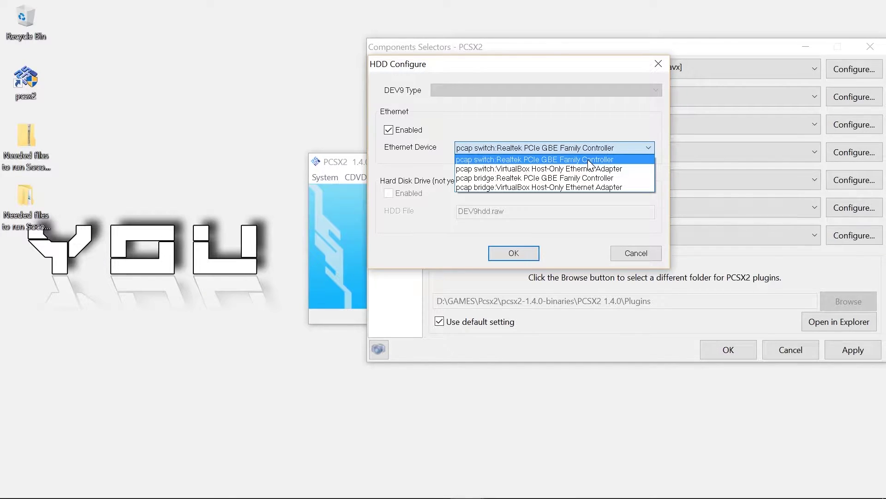
click(559, 159)
click(512, 254)
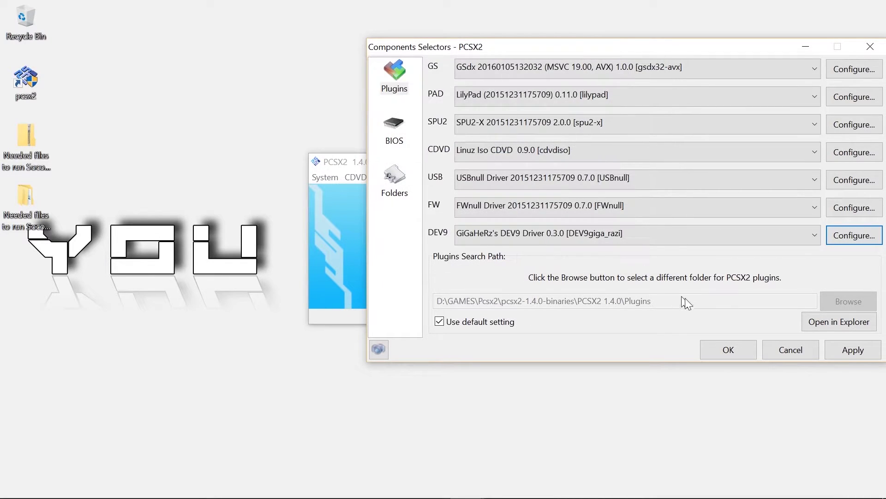
click(845, 349)
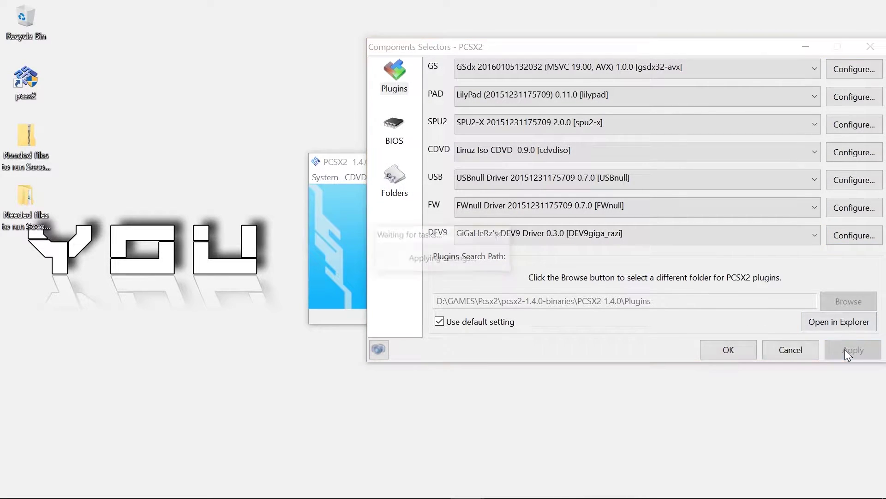
click(728, 350)
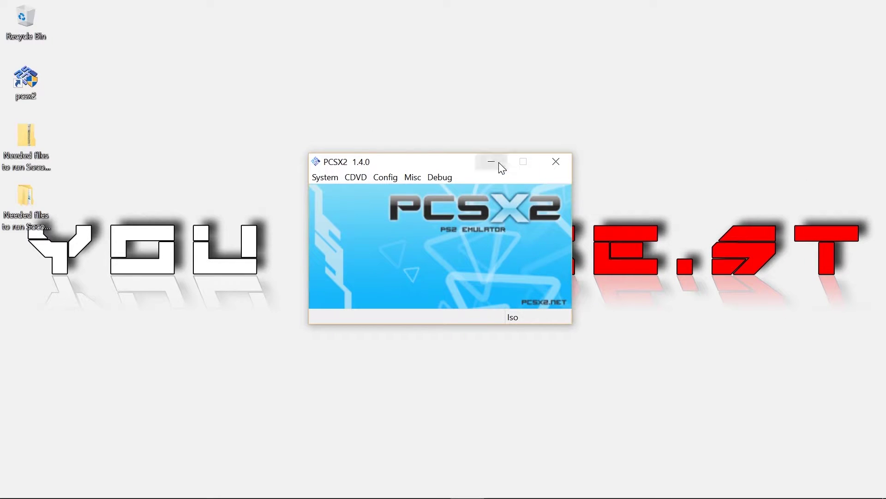
- Boot SOCOM II in the emulator and move the game window partly off the main PCSX2 window
click(332, 178)
click(338, 206)
drag(469, 92, 225, 69)
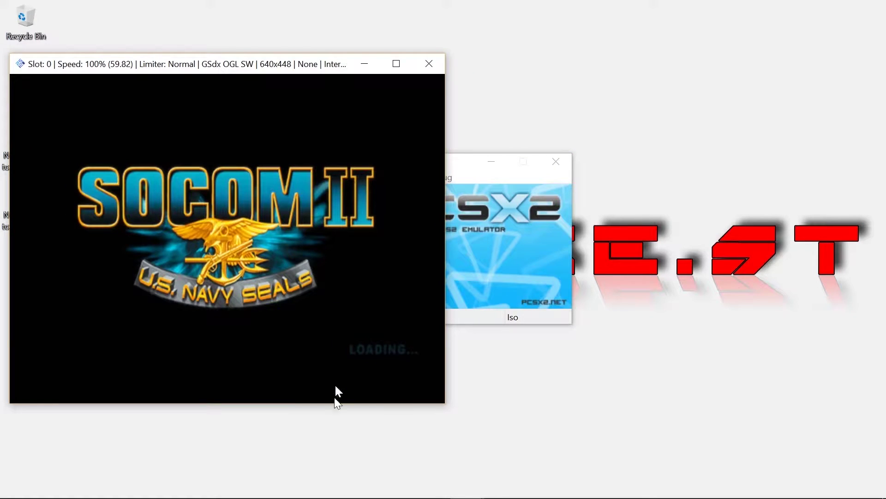
- Bring up Hauppauge Capture and arrange the SOCOM II game window in front, beside the console's video preview
mouse_move(390, 496)
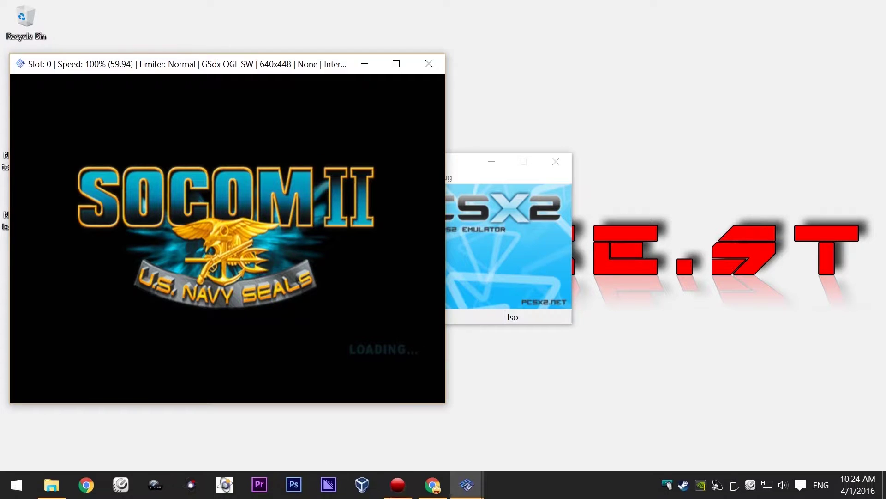
click(403, 493)
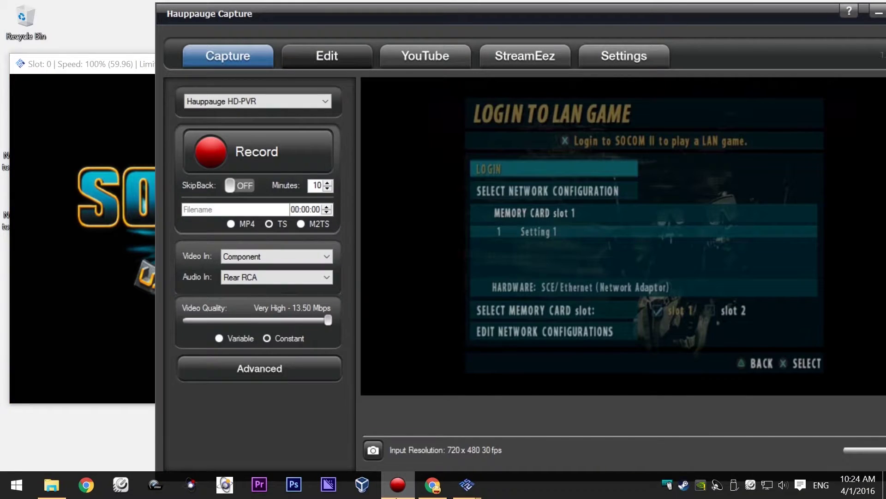
click(140, 62)
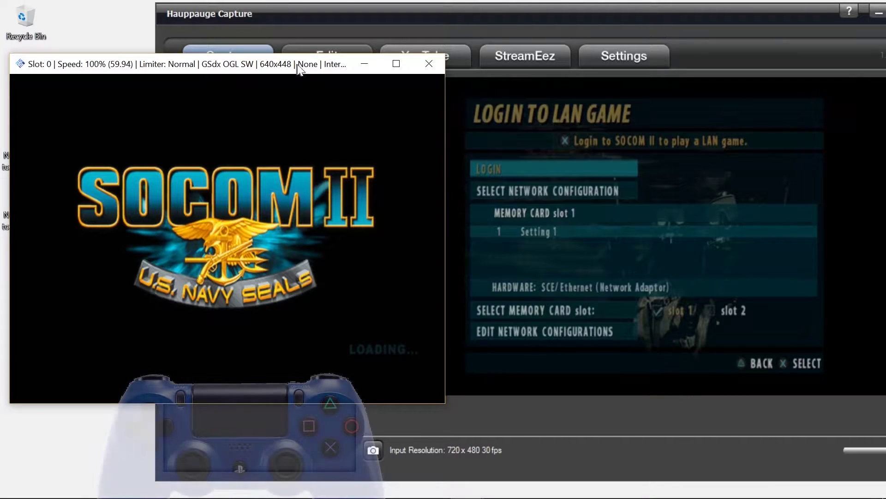
drag(296, 65, 308, 59)
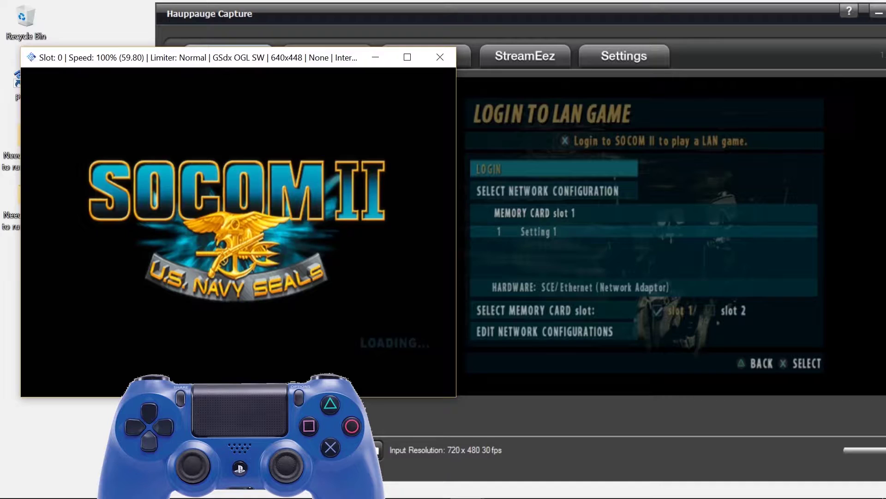
- Skip the SOCOM II intro, reach the LAN game login screen and open Edit Network Configurations
key(Return)
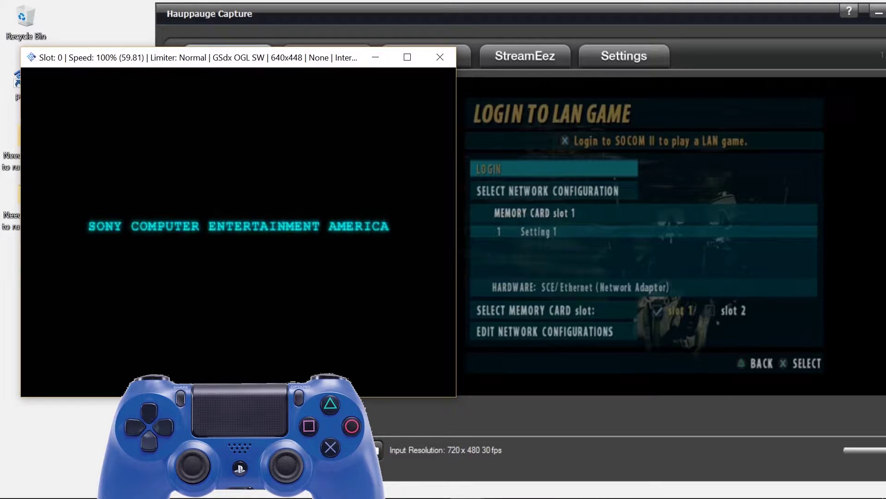
key(XF86AudioLowerVolume)
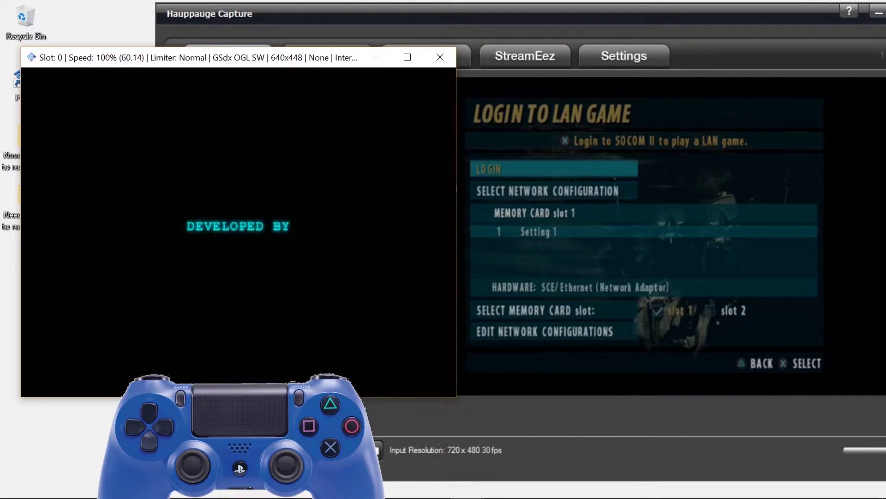
key(XF86AudioRaiseVolume)
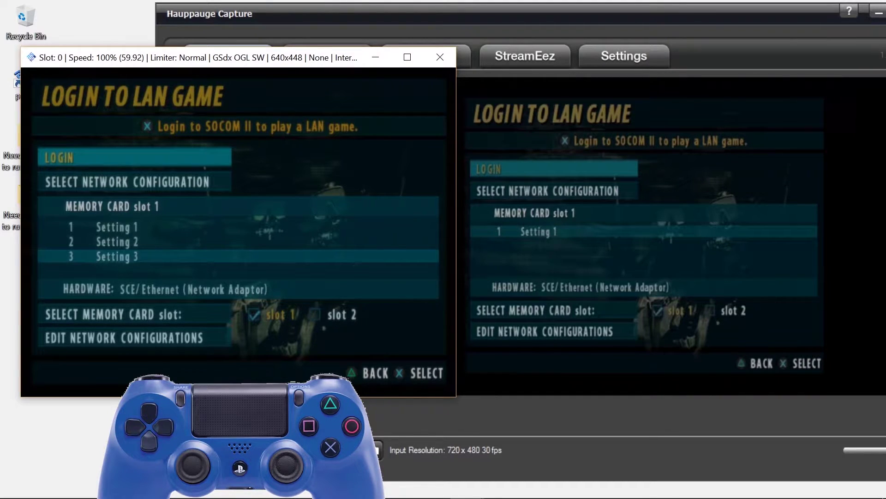
key(Up)
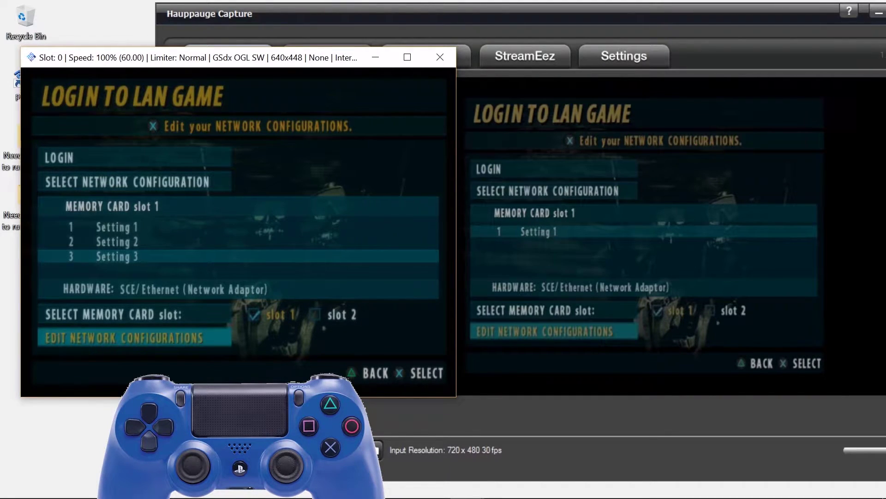
key(Return)
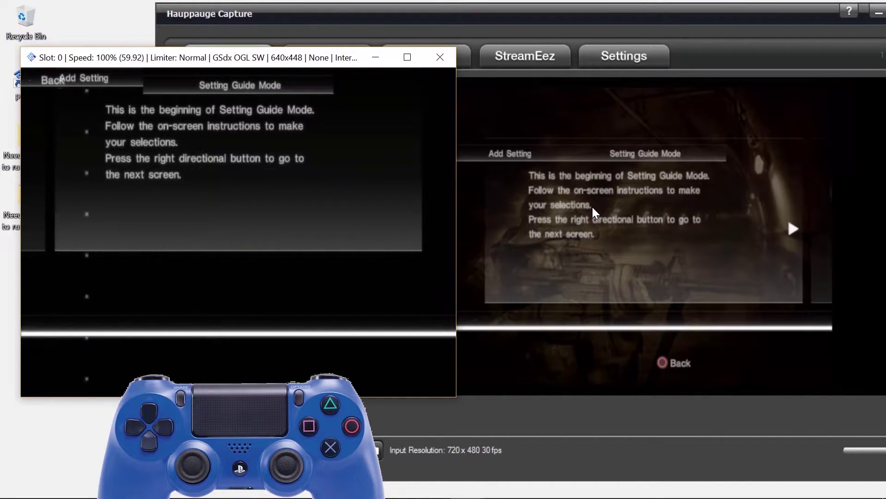
- Begin the new network setting with SCE/Ethernet (Network Adaptor) as hardware and continue into the Internet service provider settings
key(Right)
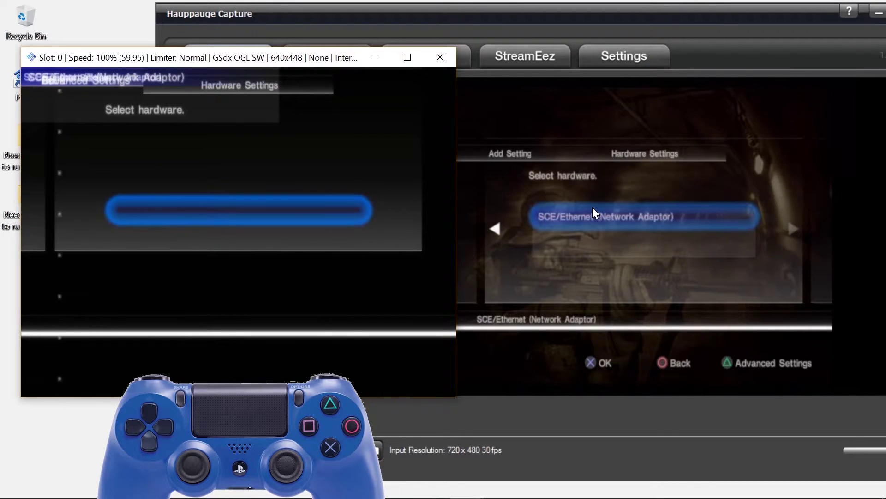
key(Return)
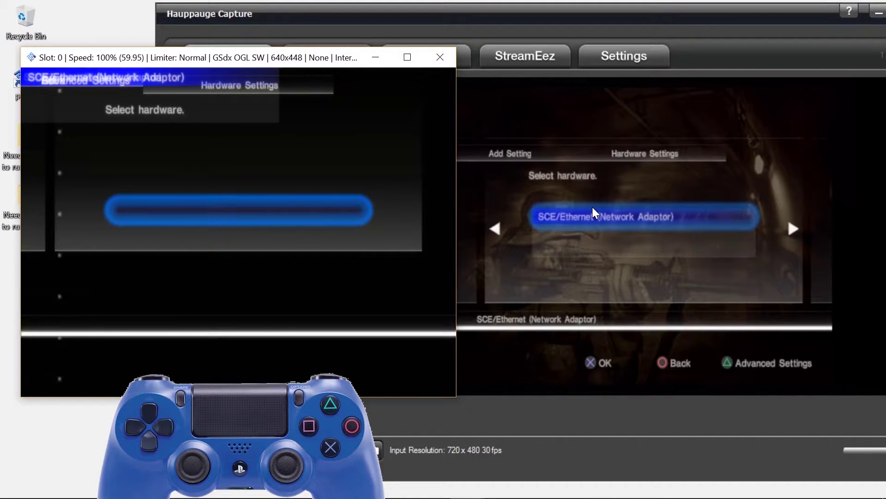
key(Right)
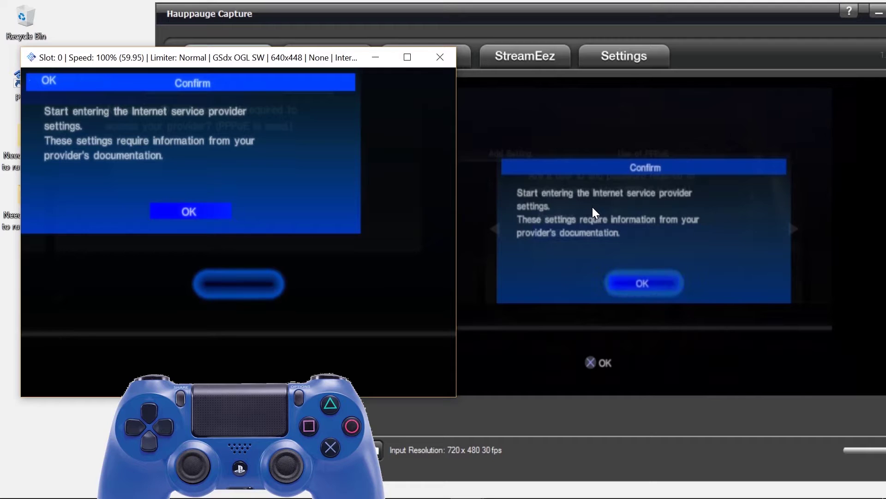
key(Return)
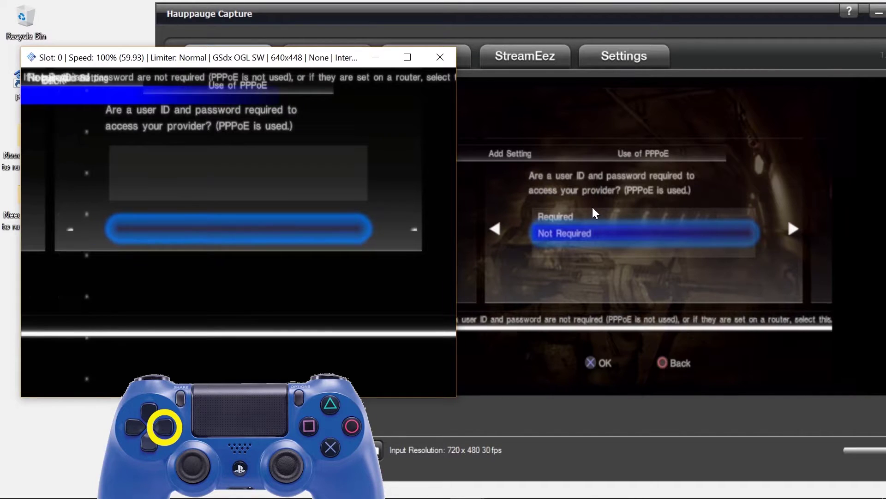
- Choose Not Required for PPPoE and Auto for IP and DNS, and advance to the save confirmation page showing the MAC address
key(Right)
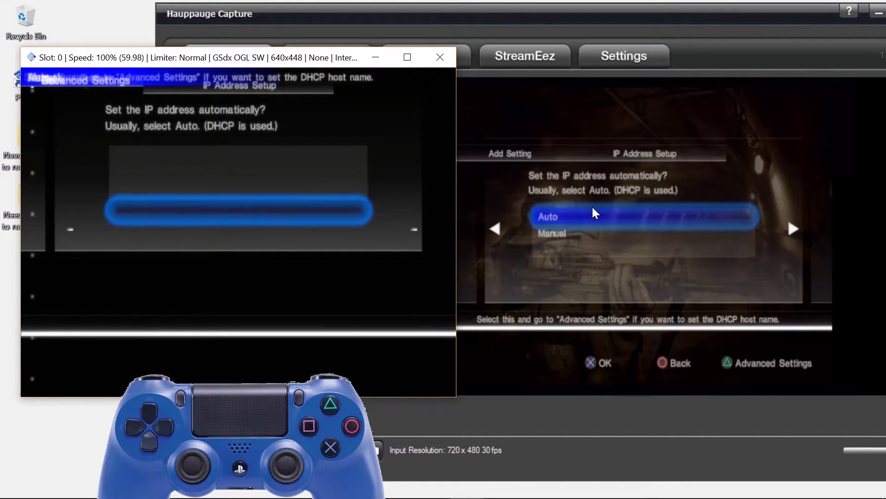
key(Return)
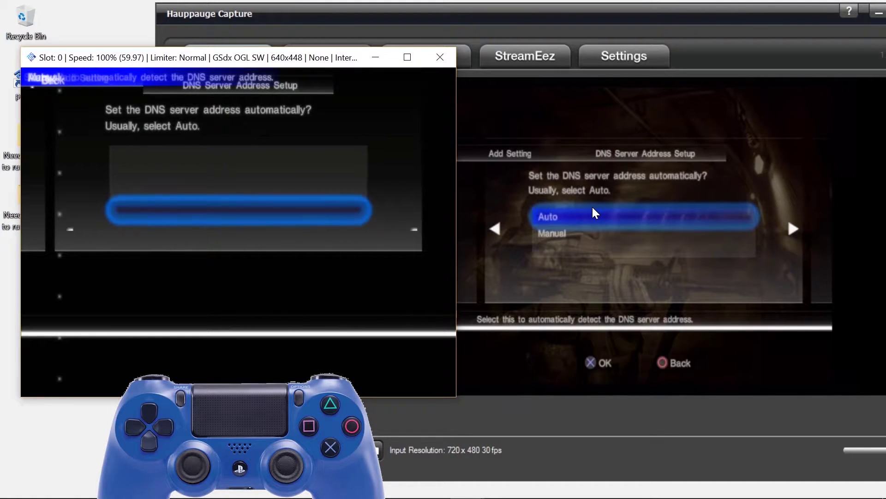
key(Right)
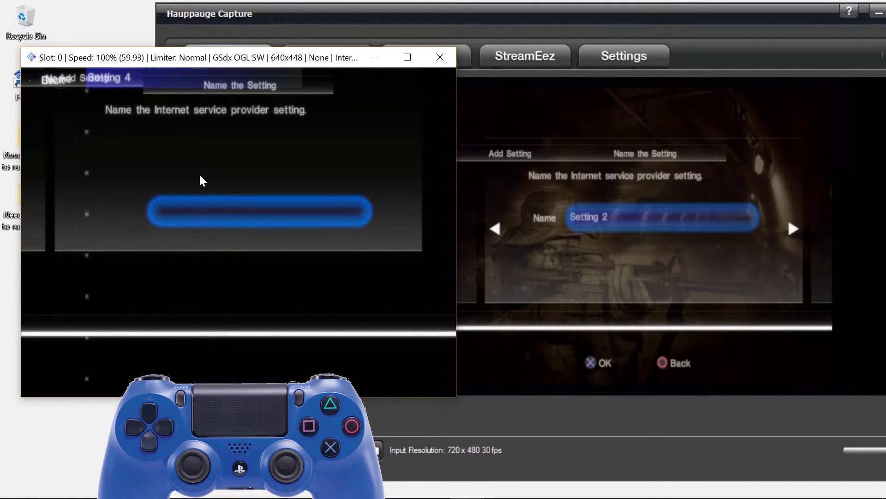
key(Right)
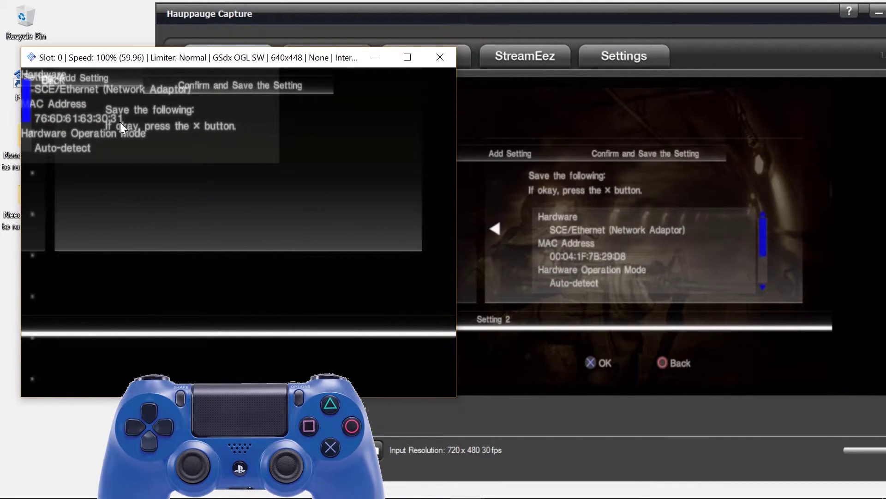
mouse_move(107, 59)
mouse_down()
mouse_move(245, 104)
mouse_move(349, 108)
mouse_move(118, 55)
mouse_up()
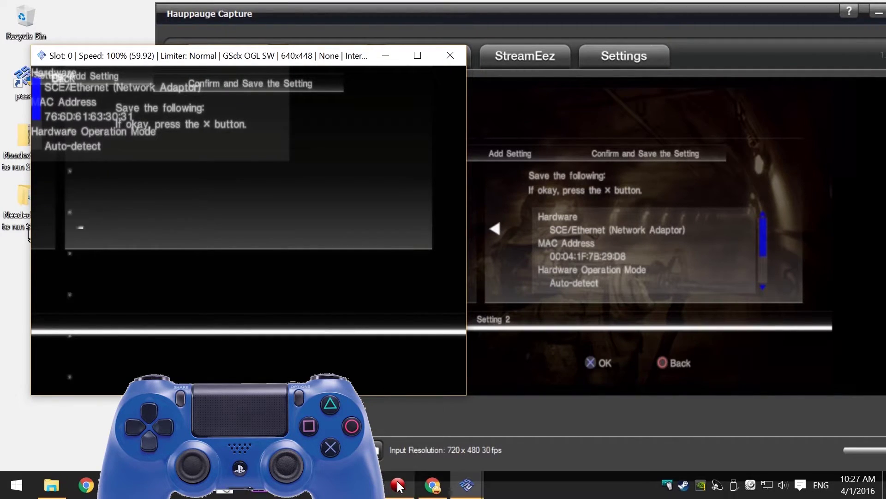
- Switch to Chrome, search for "xlink ps2 assign" and open the XLink Kai Static Network Address Calculator
click(433, 485)
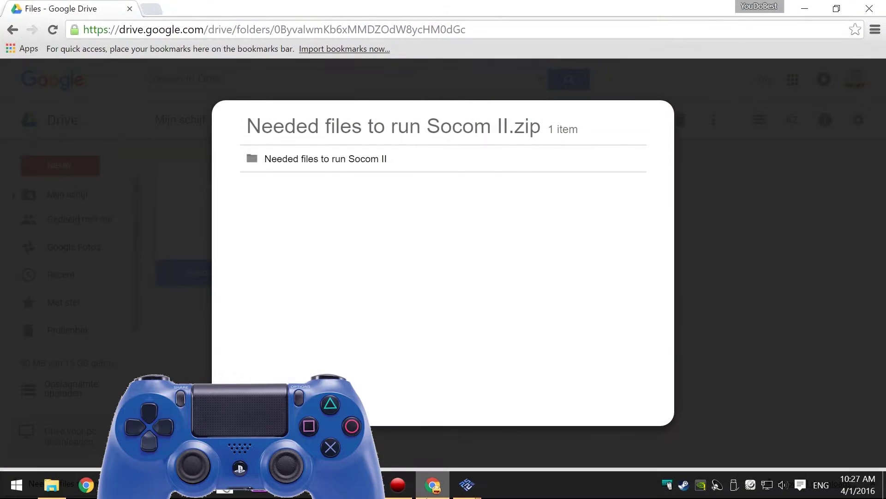
click(331, 34)
text(xlink )
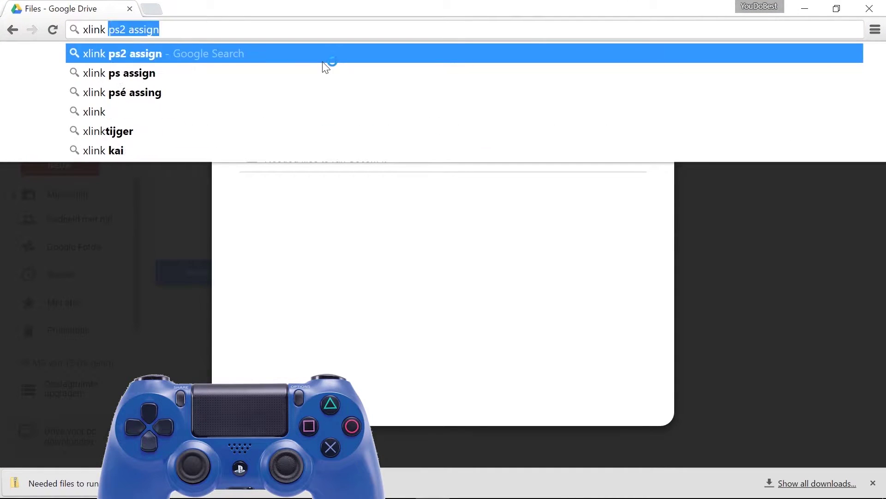
text(ps)
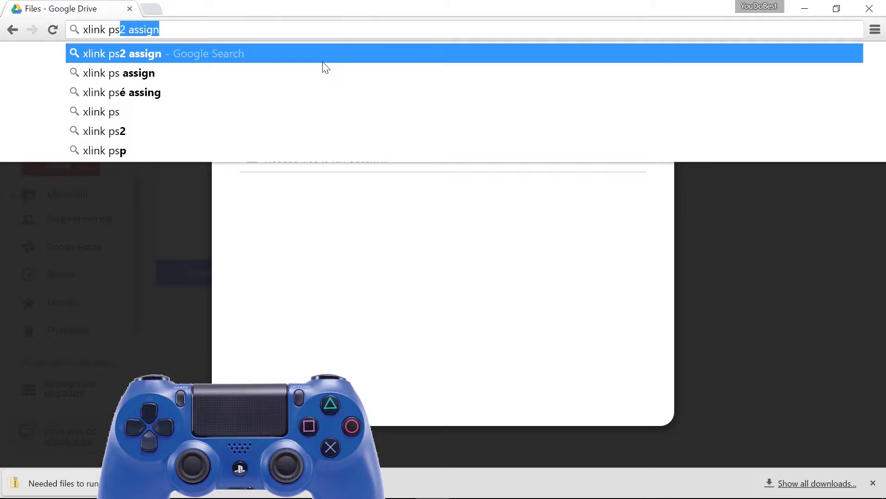
text(2)
key(Return)
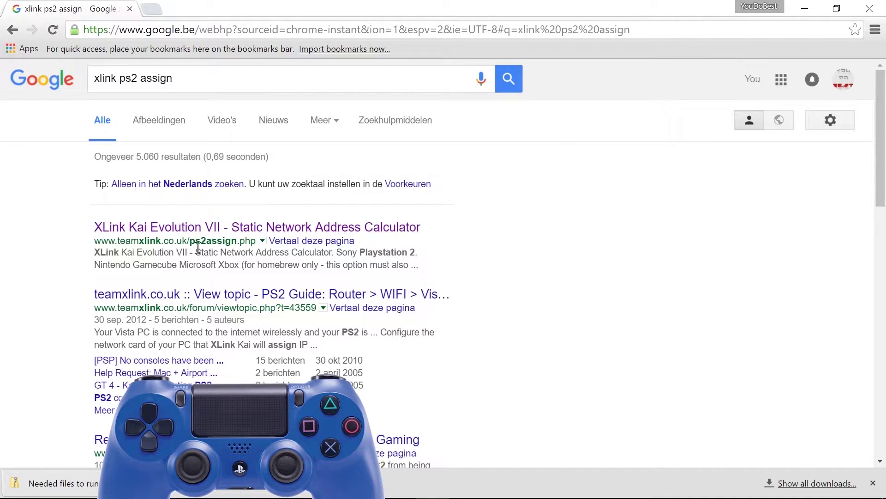
click(196, 228)
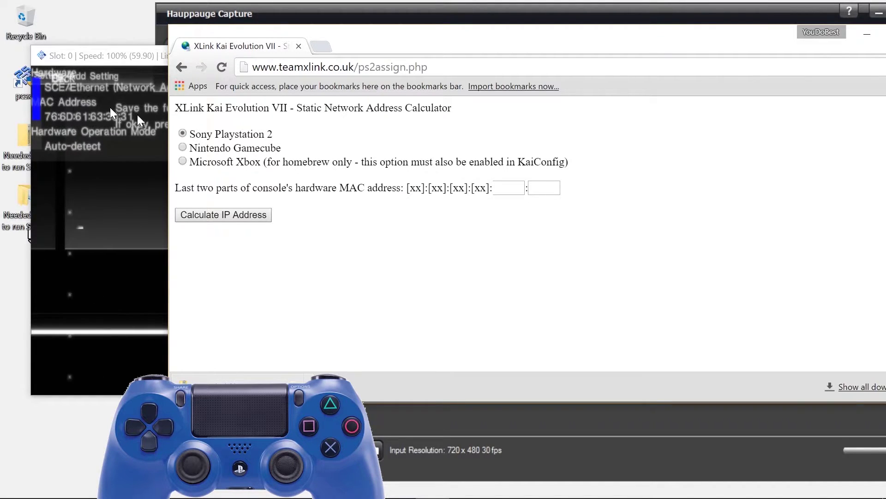
- Calculate the Sony Playstation 2 IP address from the last MAC address parts 30 and 31, and copy the resulting address
click(505, 191)
key(Caps_Lock)
text(30)
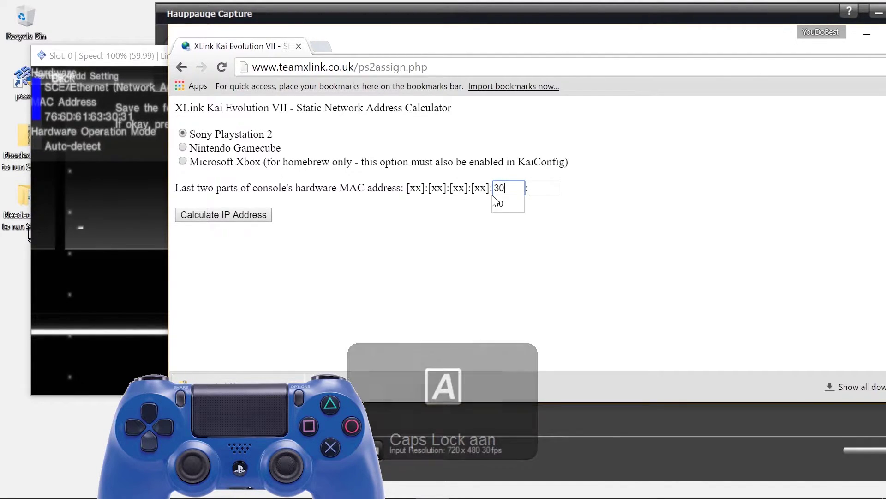
key(Tab)
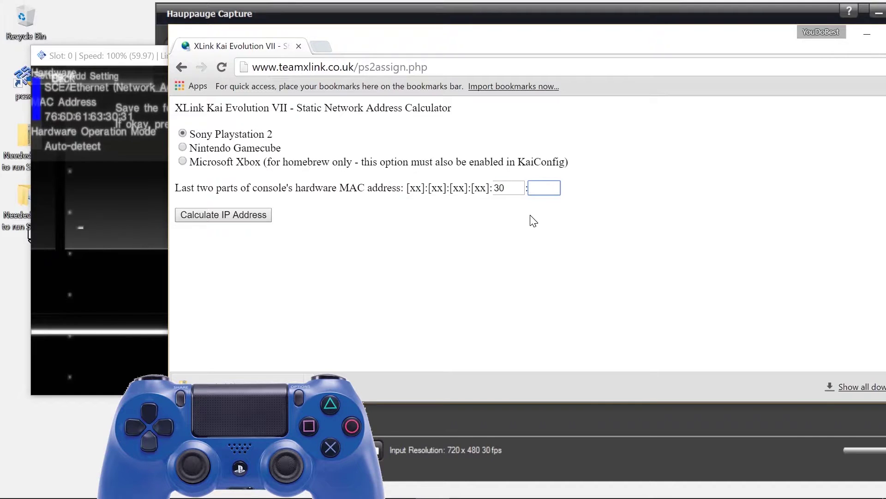
text(31)
click(245, 217)
drag(340, 133, 286, 133)
right_click(300, 132)
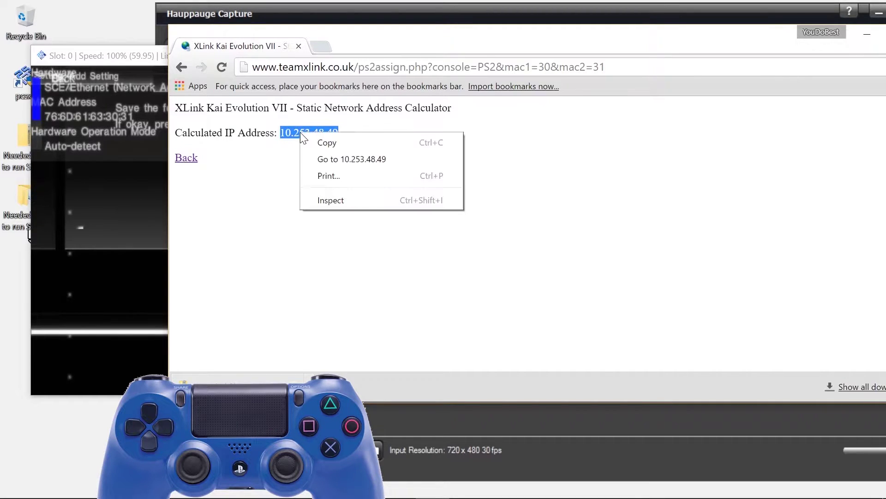
click(315, 144)
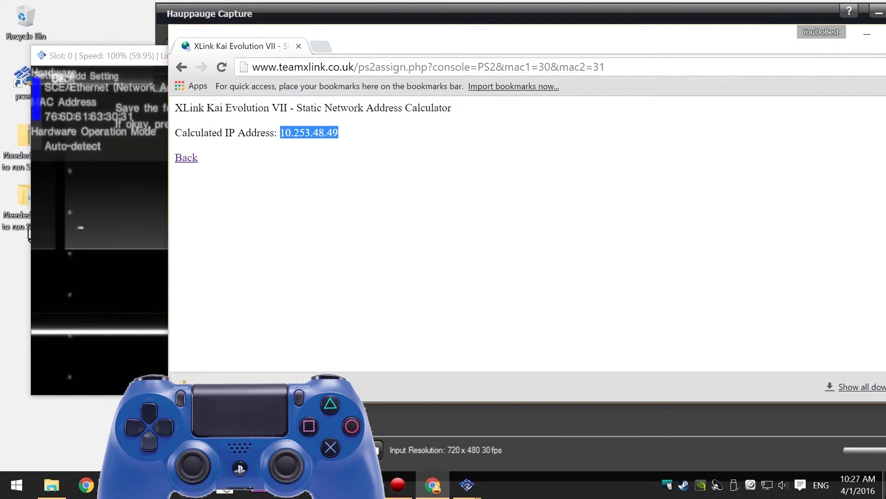
- Create a text document on the desktop and name it with the copied IP address 10.253.48.49
key(super+d)
right_click(101, 371)
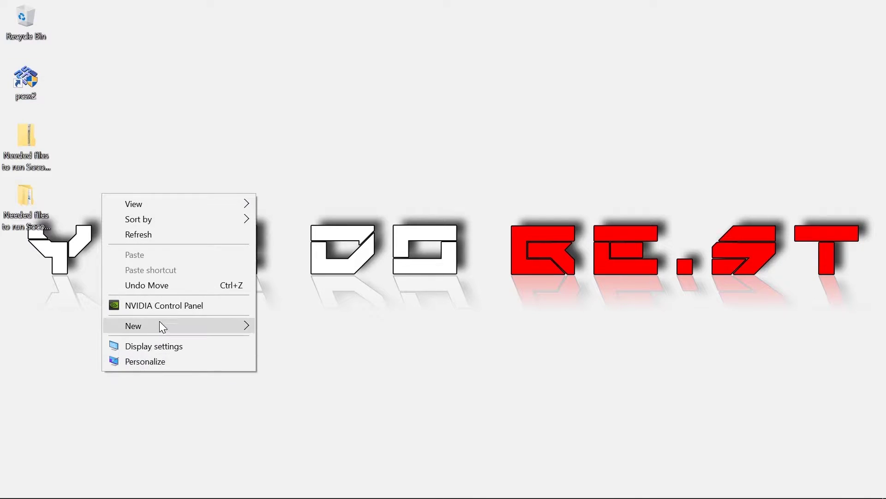
mouse_move(161, 325)
click(297, 441)
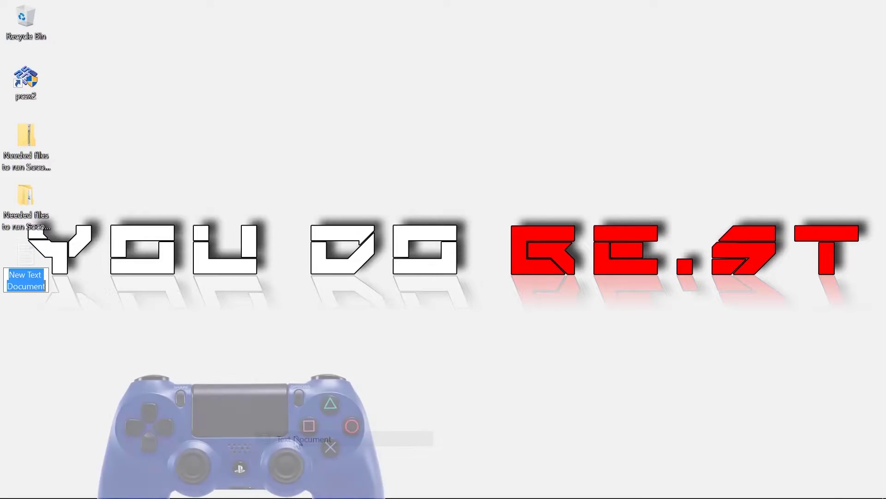
right_click(21, 282)
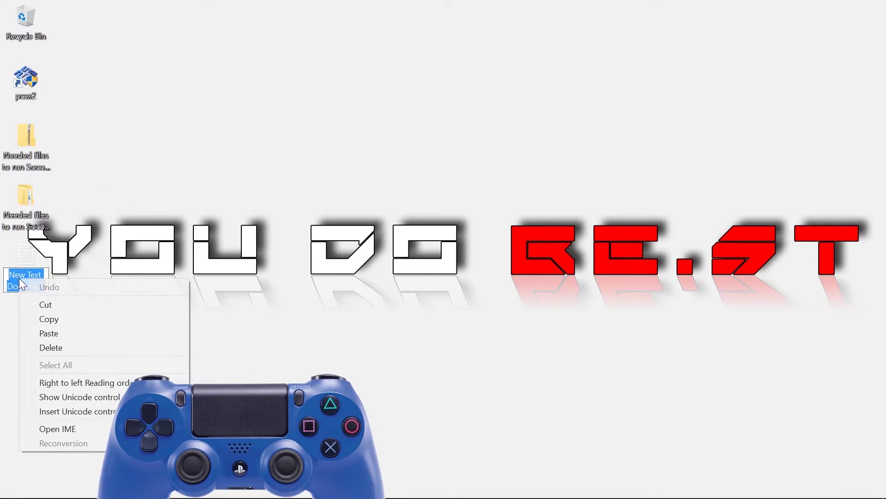
click(53, 332)
key(Return)
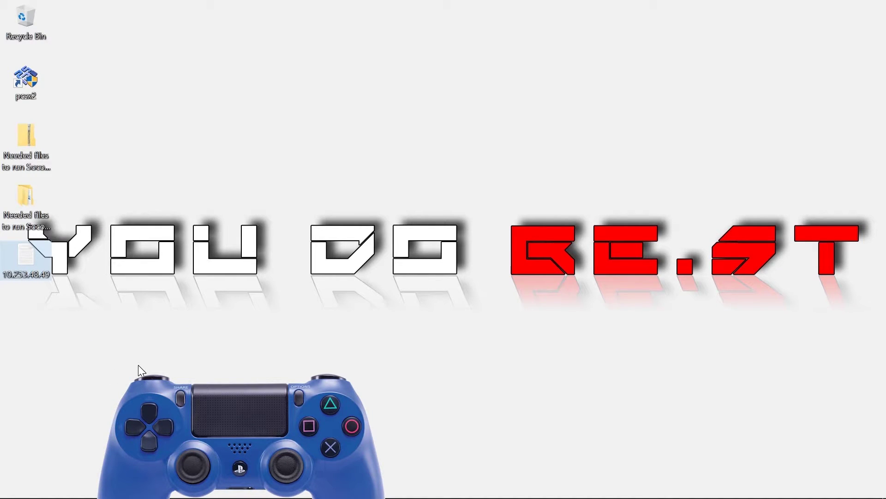
- Return to the game's IP Address Setup page, choose Manual to open the address entry, and move the game window clear of the desktop files
mouse_move(407, 496)
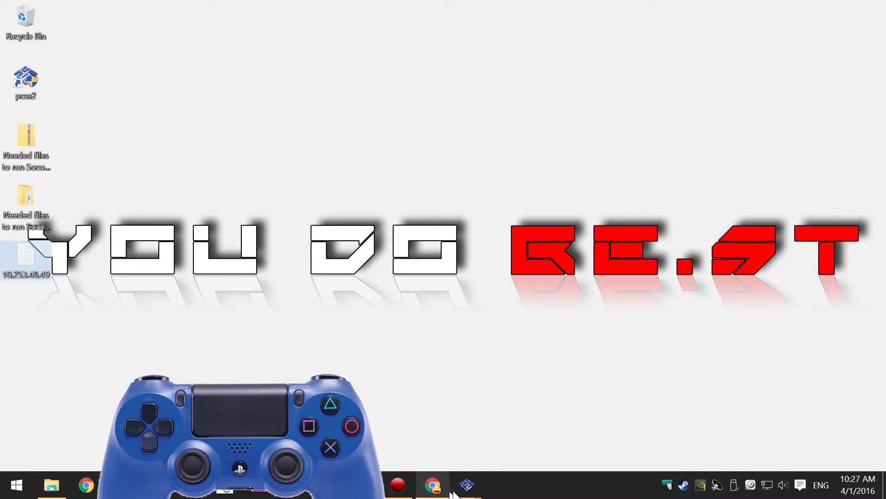
mouse_move(467, 484)
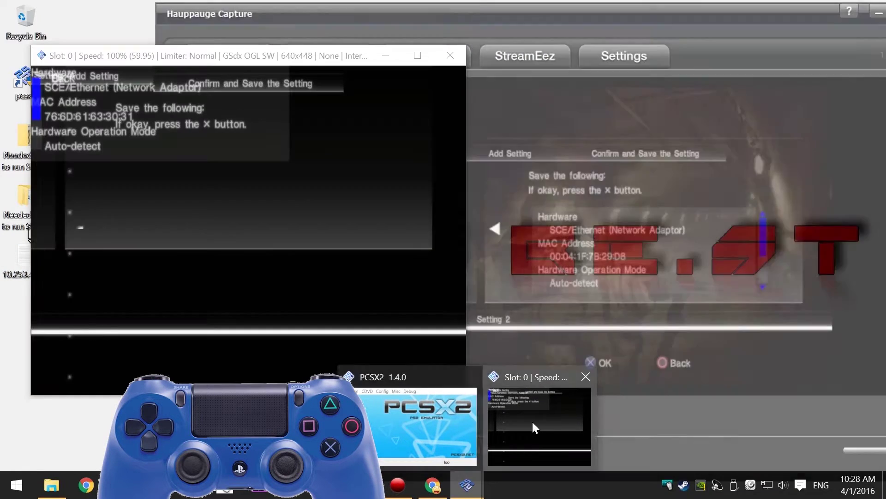
click(533, 422)
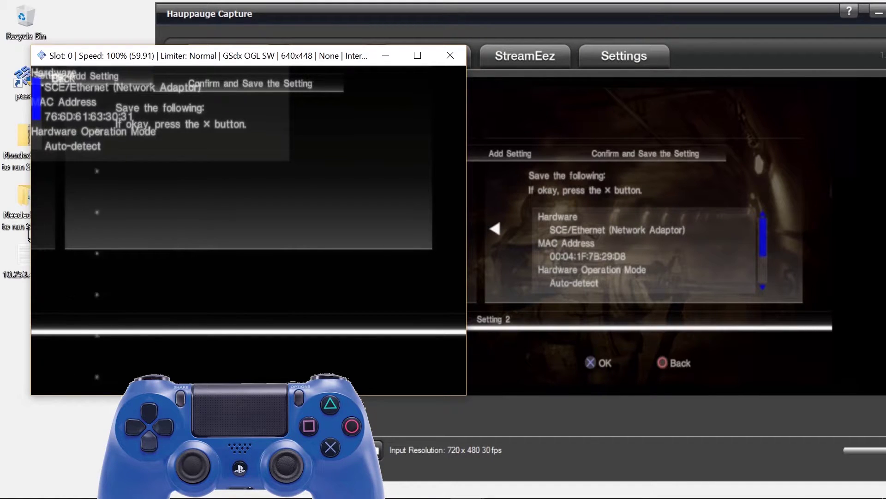
key(Left)
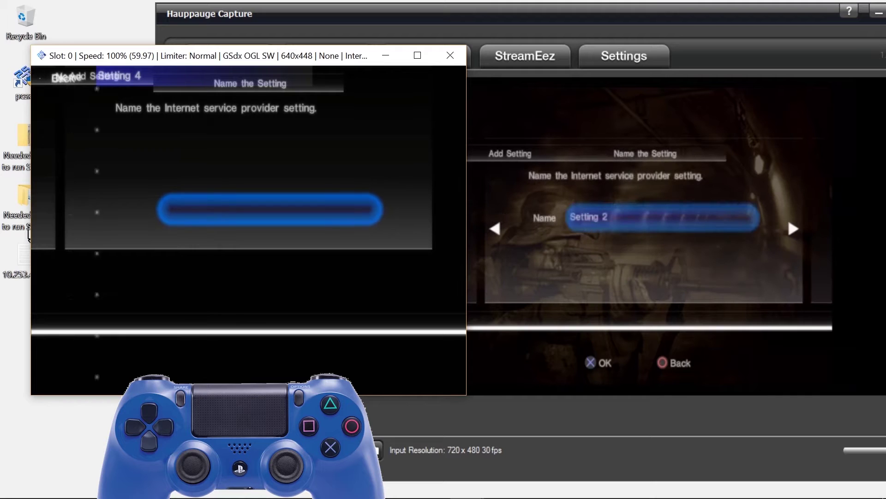
key(Left)
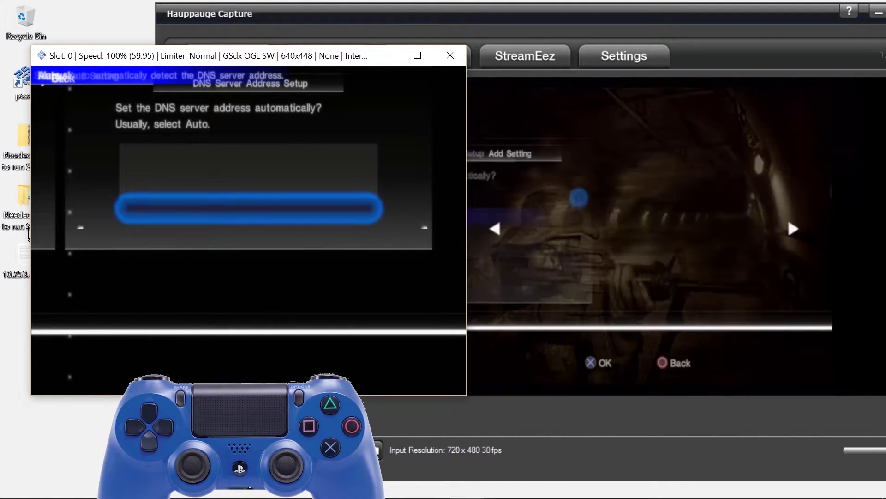
key(Left)
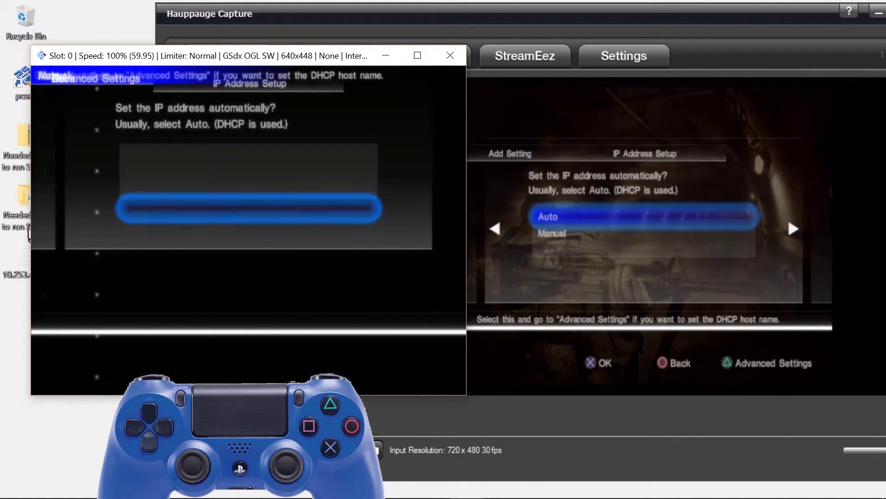
key(Down)
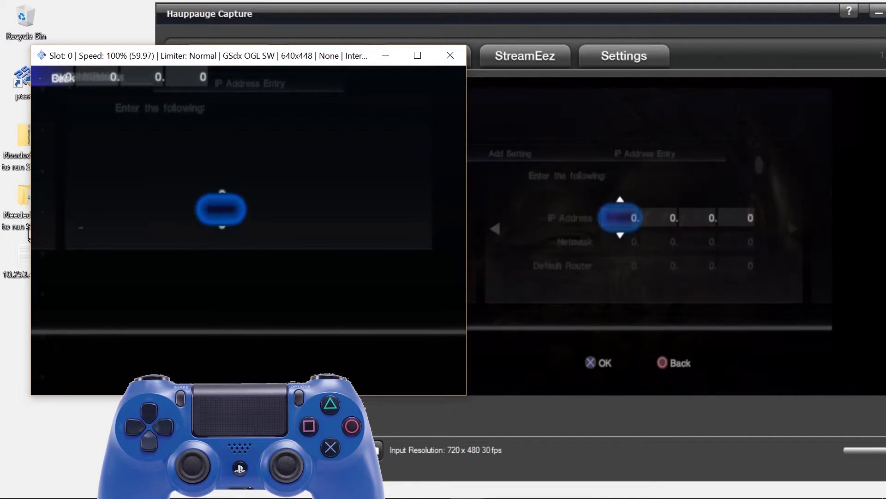
drag(117, 59, 257, 57)
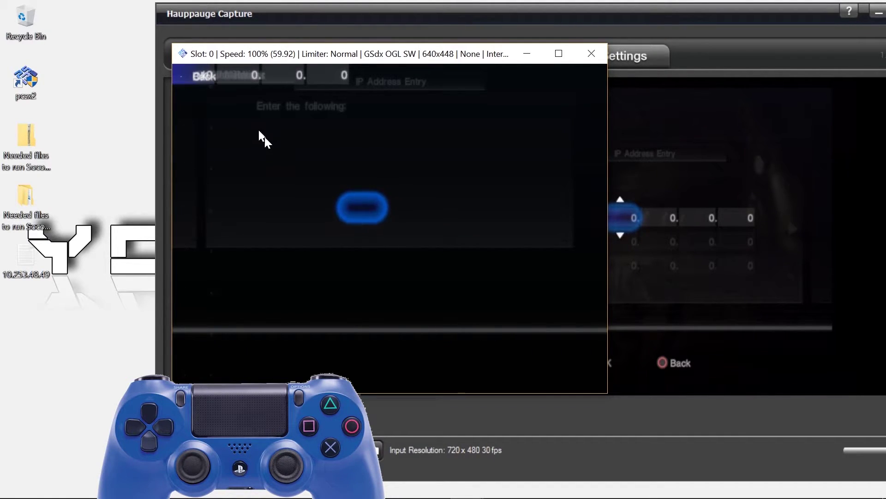
- Fill in the remaining parts of the emulated console's IP Address as 10.253.48.49 and confirm the entry
key(Right)
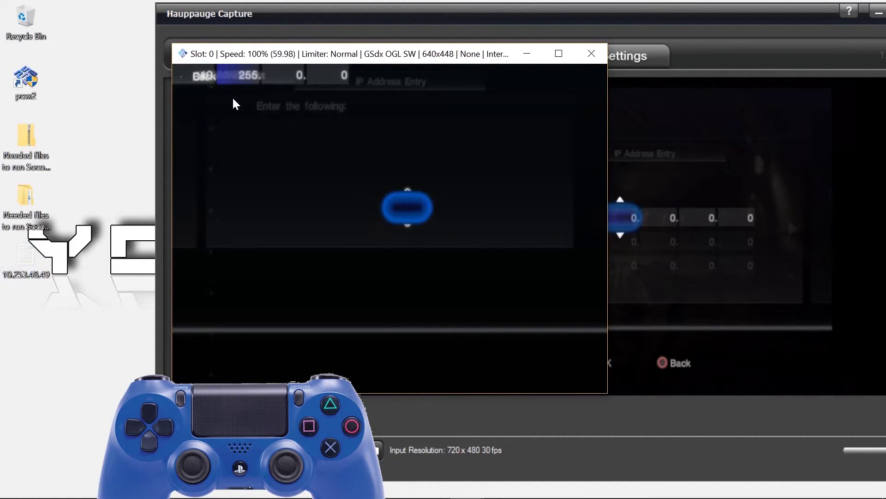
key(Down)
key(Down)
key(Right)
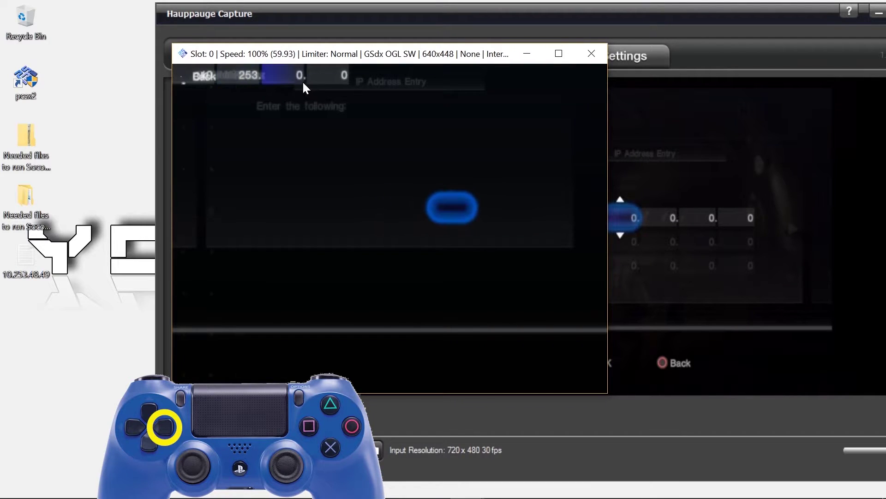
key(Up)
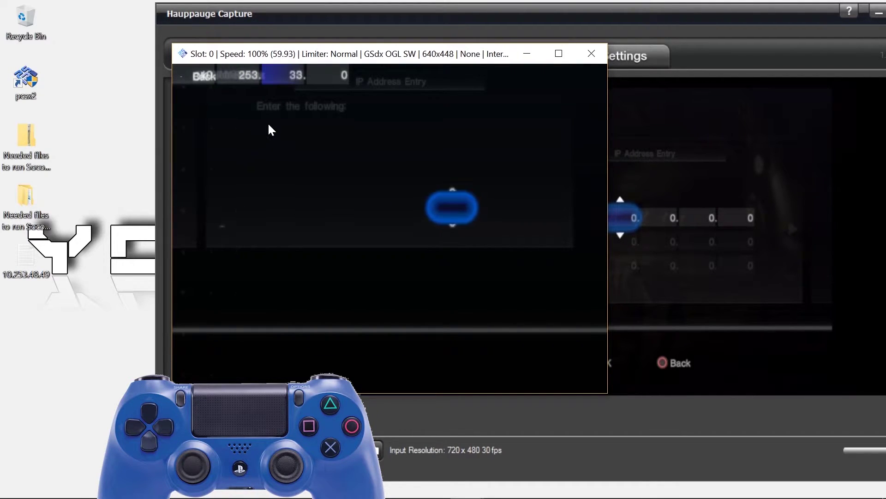
key(Up)
key(Right)
key(Up)
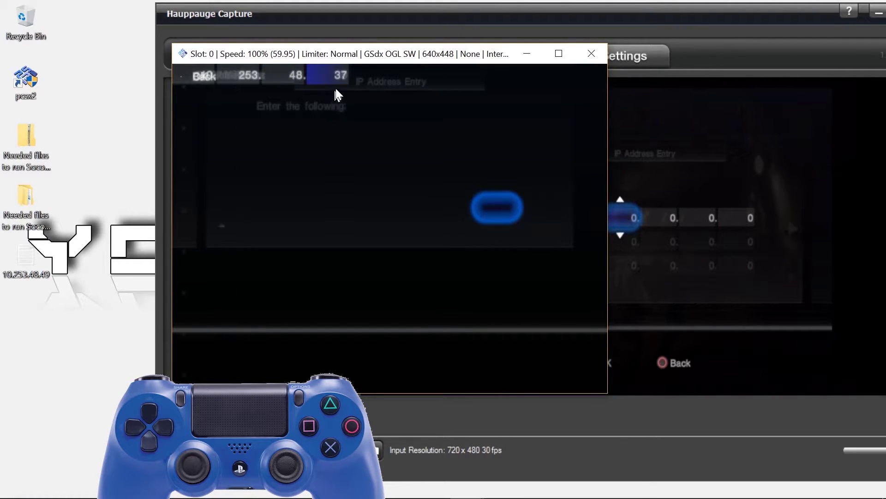
key(Up)
key(Up)
key(Up)
key(Return)
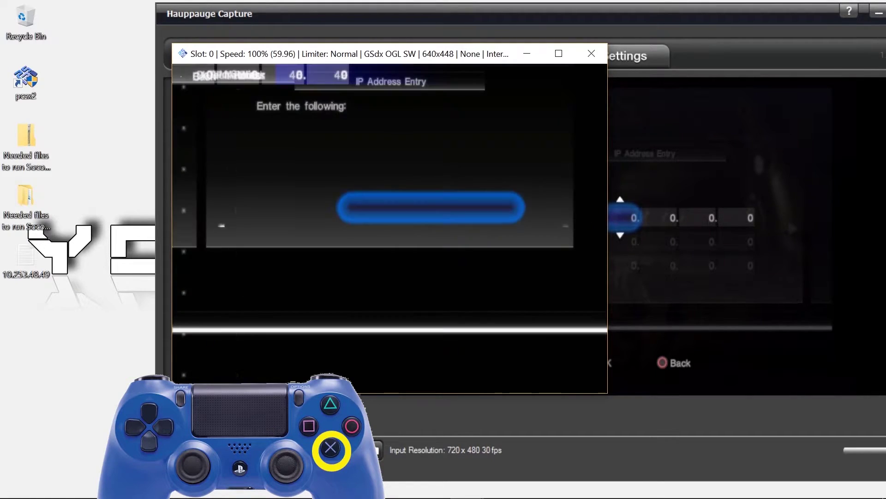
- Set the emulated console's Netmask to 255.255.0.0 and move on to the Default Router entry
drag(374, 60, 192, 59)
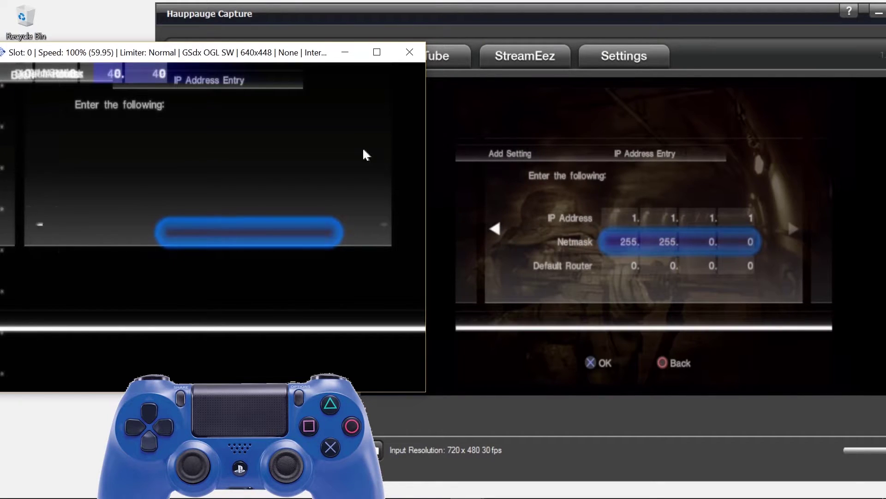
drag(206, 53, 431, 57)
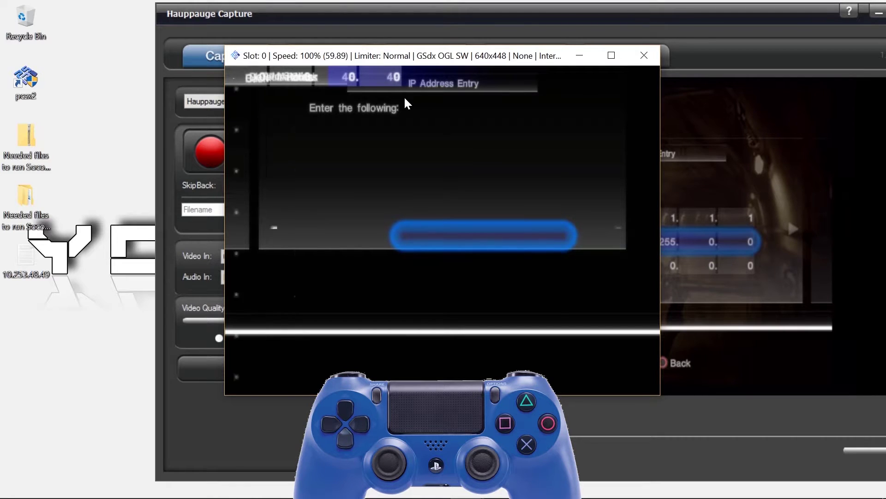
key(Return)
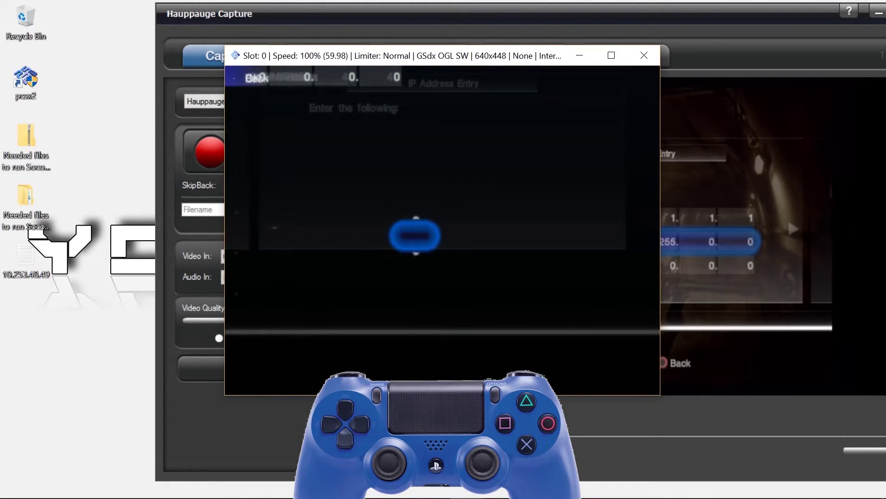
key(Down)
key(Right)
key(Down)
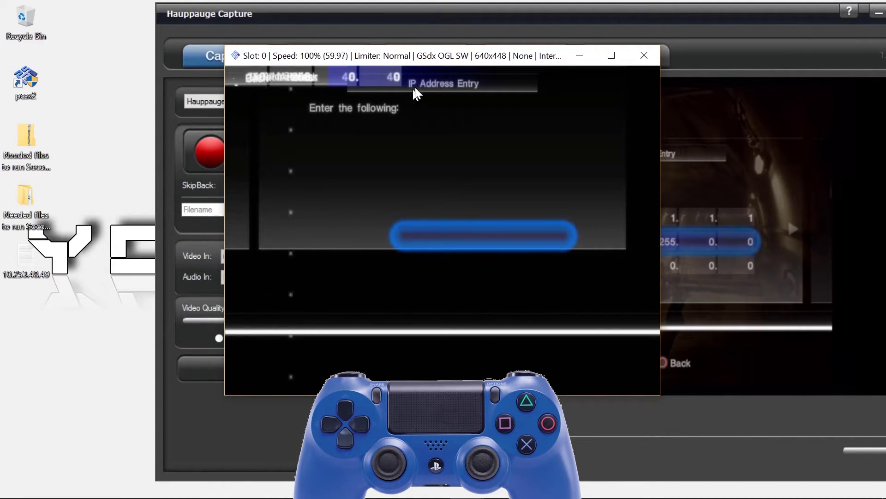
drag(431, 58, 248, 53)
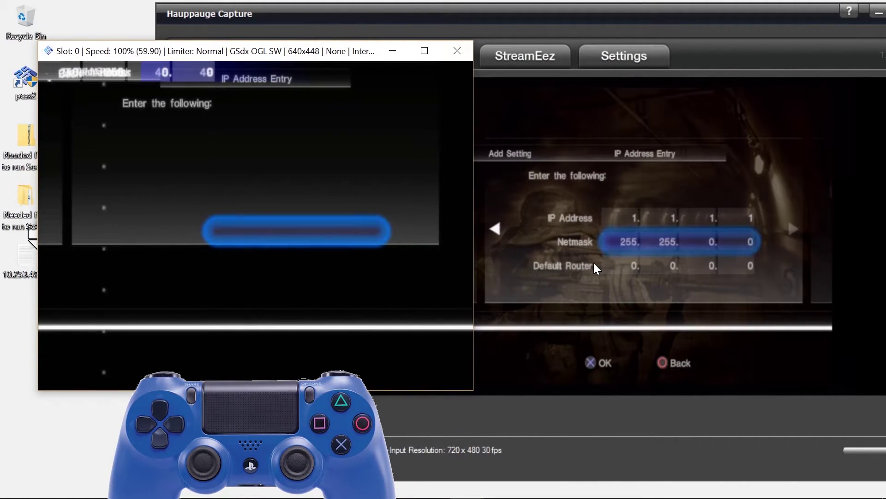
key(Down)
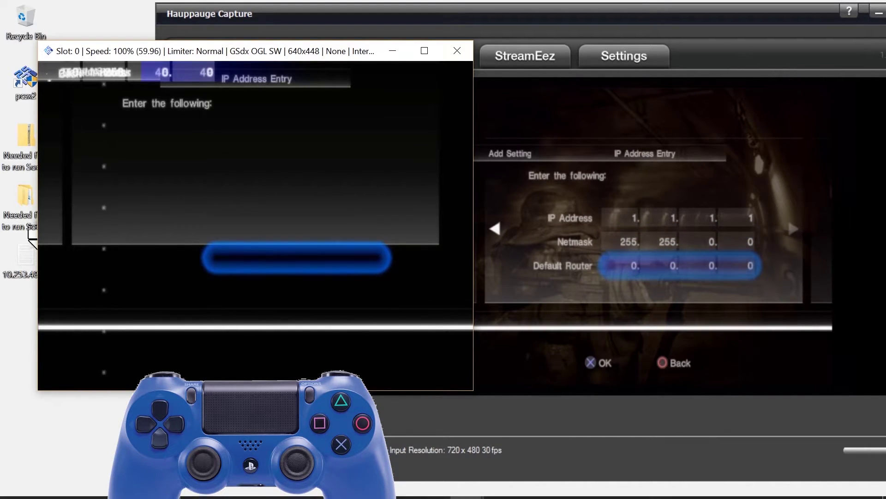
- Look up the IPv4 Default Gateway in the connection details of the PC's Ethernet adapter
mouse_move(769, 487)
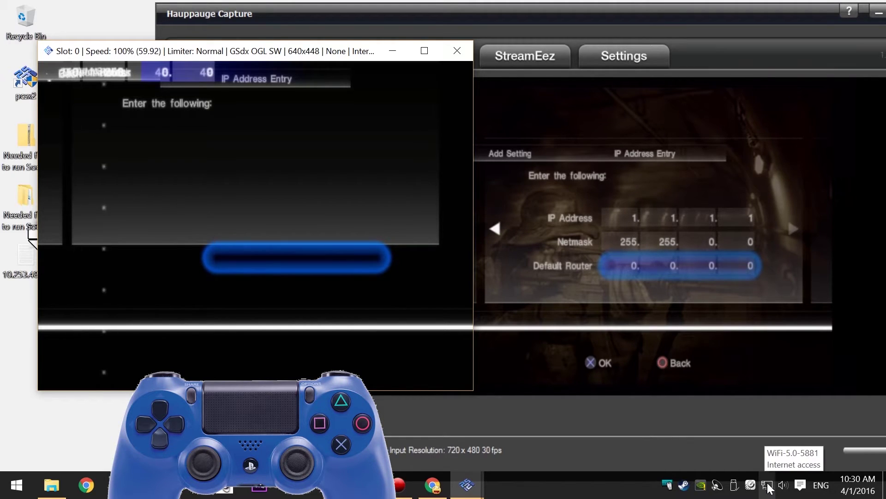
right_click(768, 487)
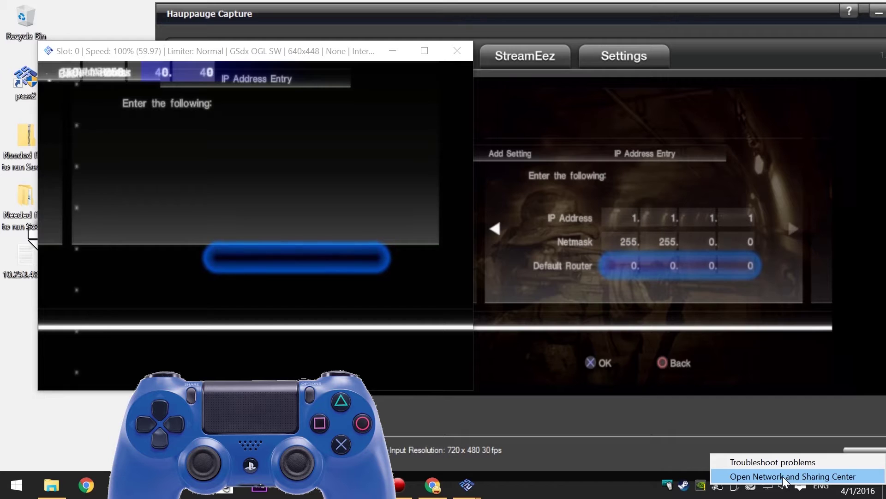
click(771, 476)
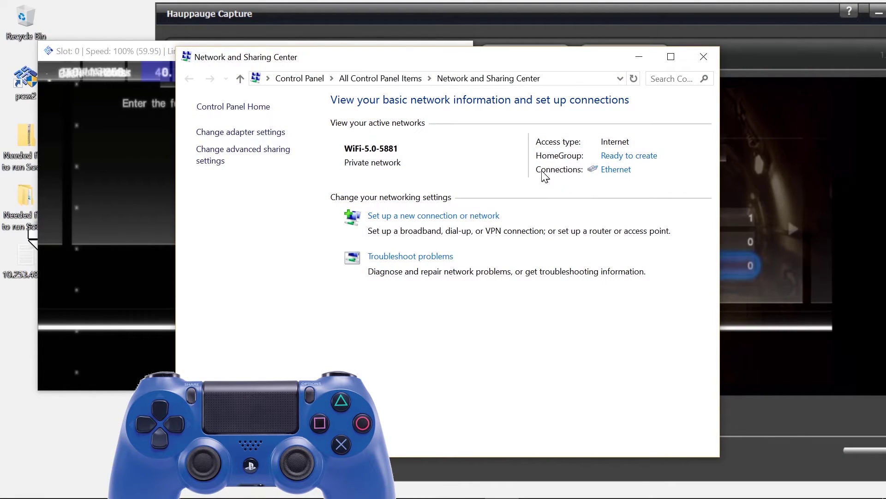
click(614, 170)
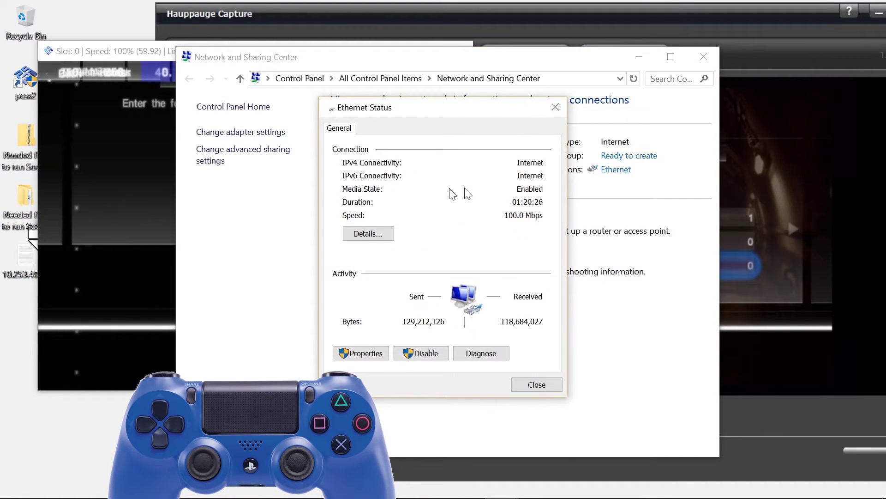
click(368, 234)
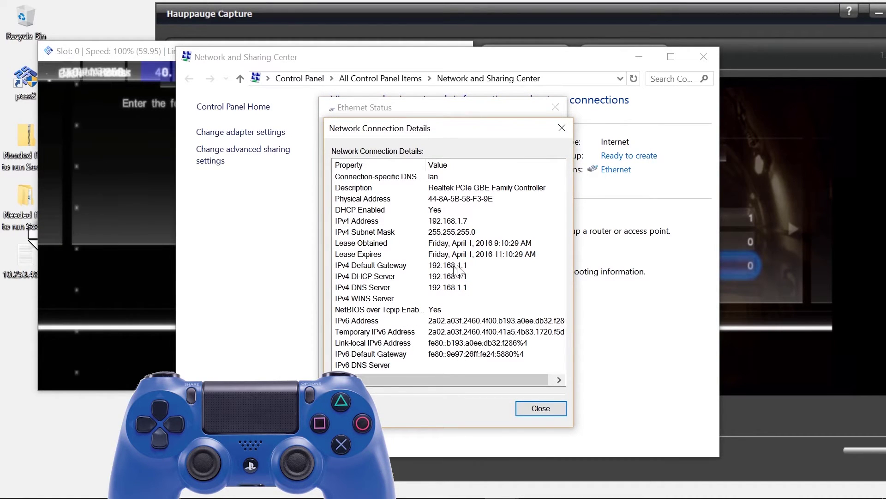
click(379, 266)
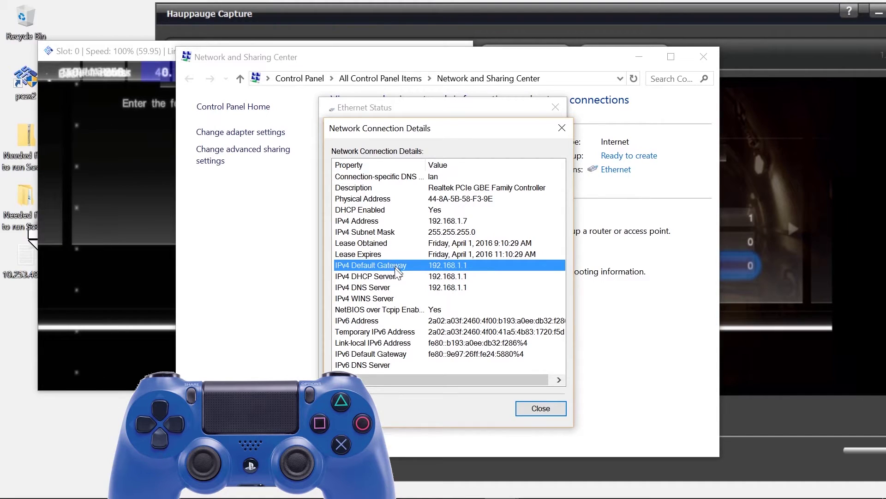
key(Down)
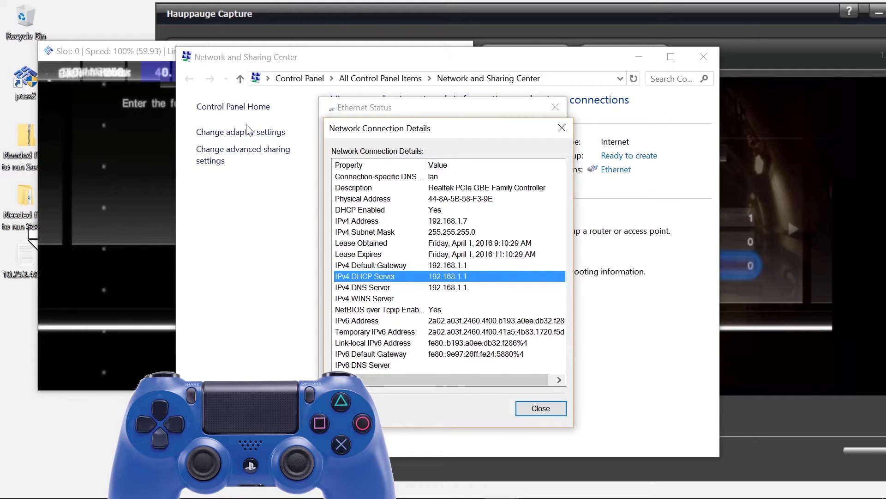
- Bring the game window back to the front, minimize Network and Sharing Center, and close the Ethernet details and status windows
drag(143, 53, 184, 82)
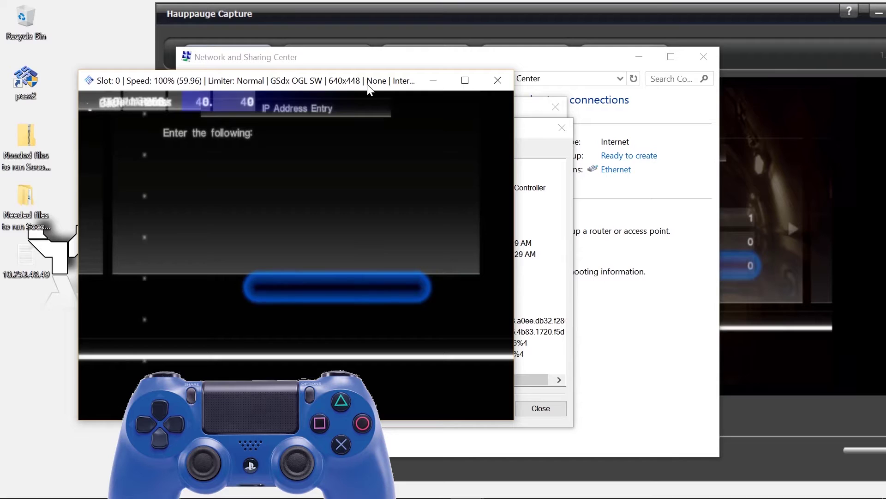
drag(367, 84, 289, 66)
click(640, 63)
click(640, 60)
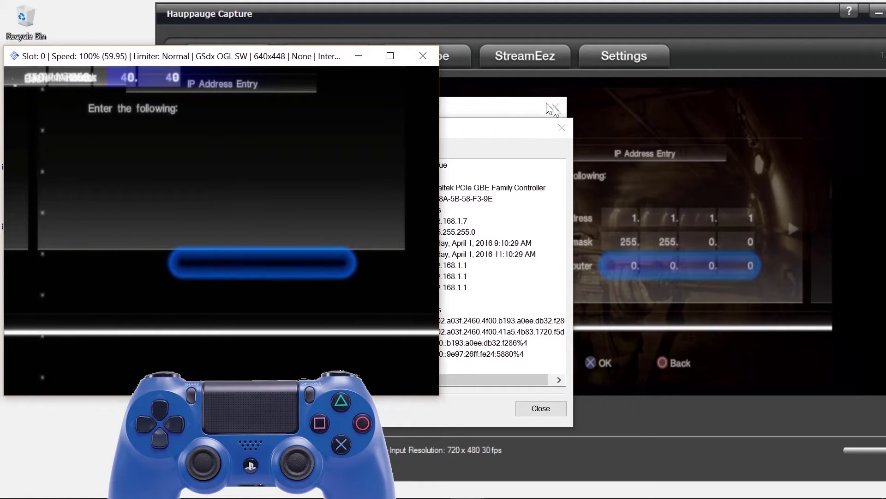
click(562, 128)
click(556, 110)
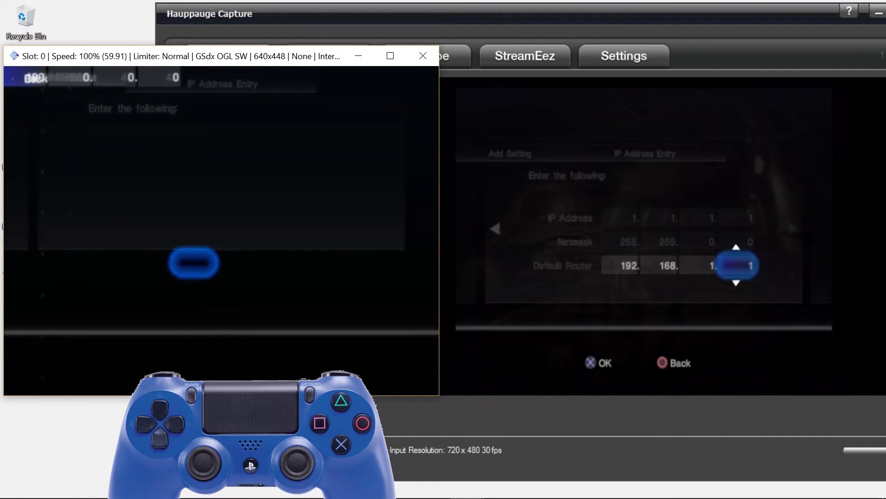
- Set the remaining parts of the emulated console's Default Router so the address is 192.168.1.1
key(Right)
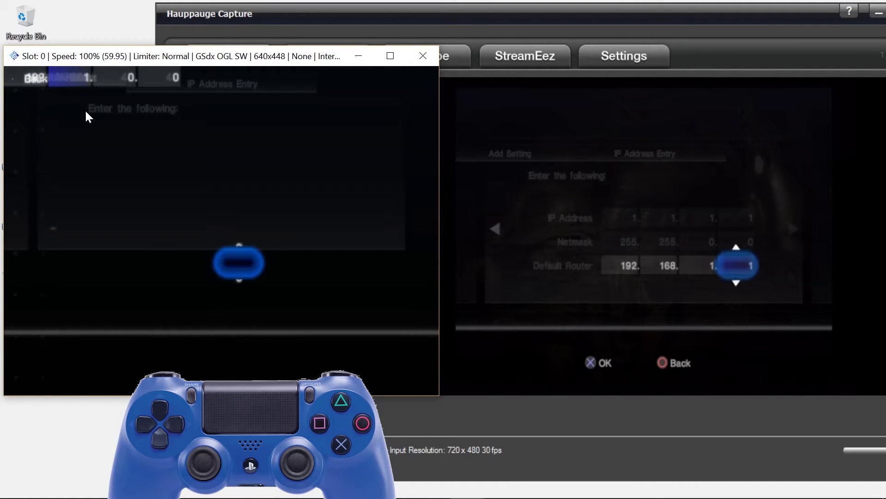
key(Up)
key(Up)
key(Up)
key(Down)
key(Right)
key(Up)
key(Right)
key(Up)
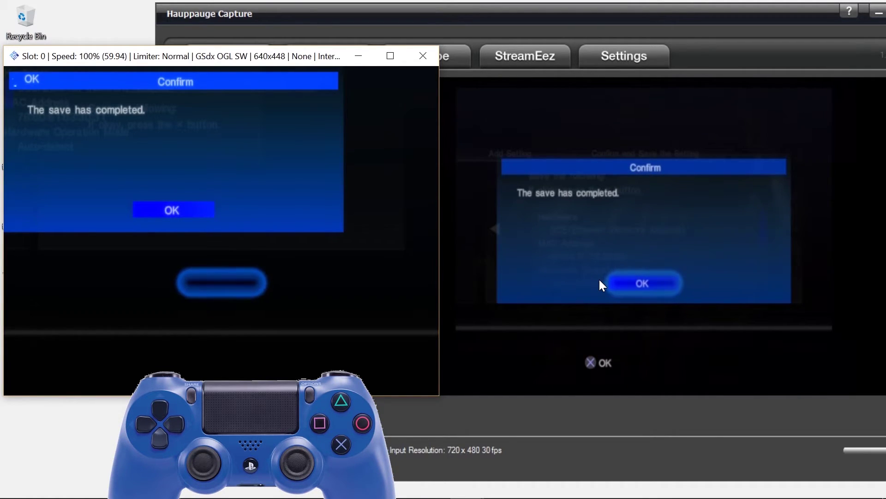
- Acknowledge the completed save, decline the connection test, and return to the Network Settings menu
key(Return)
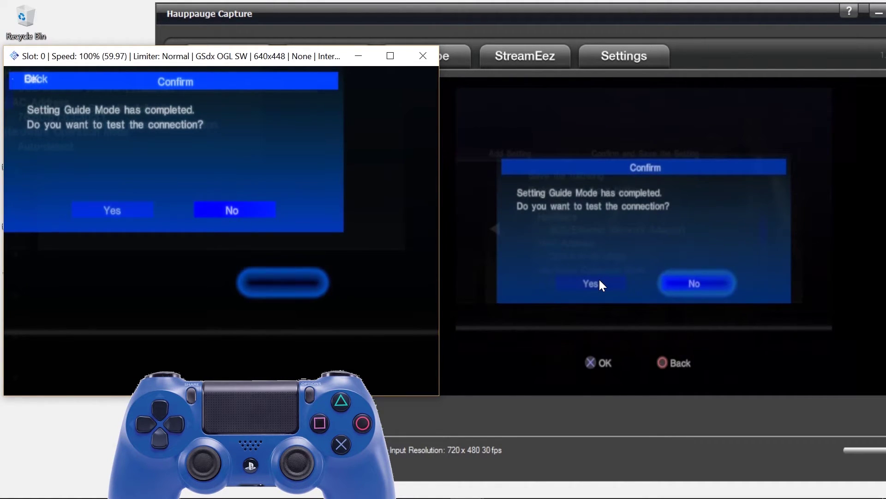
key(Return)
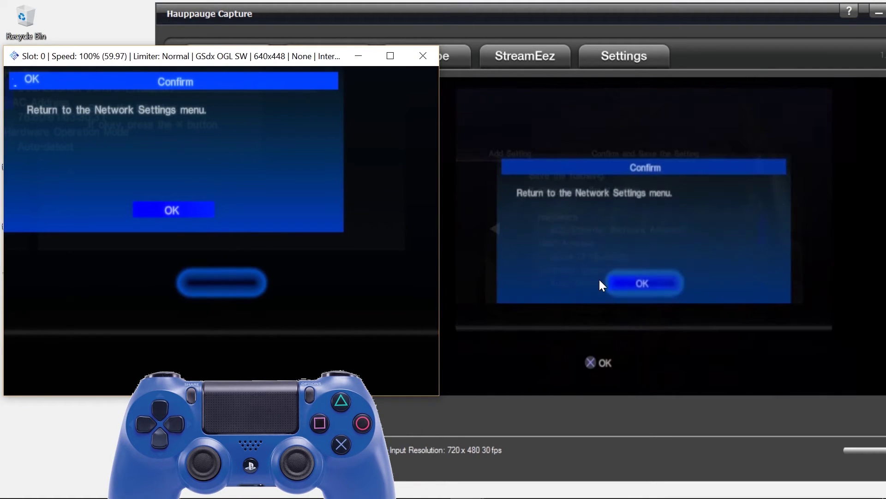
key(Return)
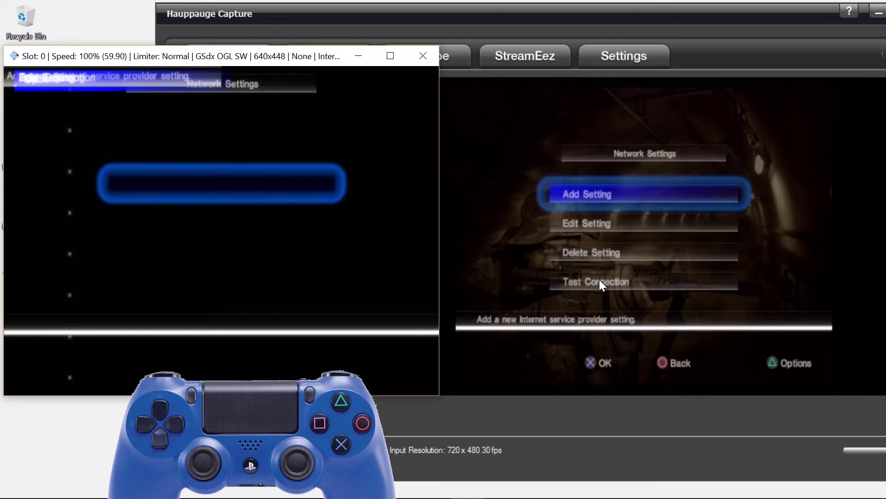
- Quit the network configuration program and return to SOCOM II
key(Escape)
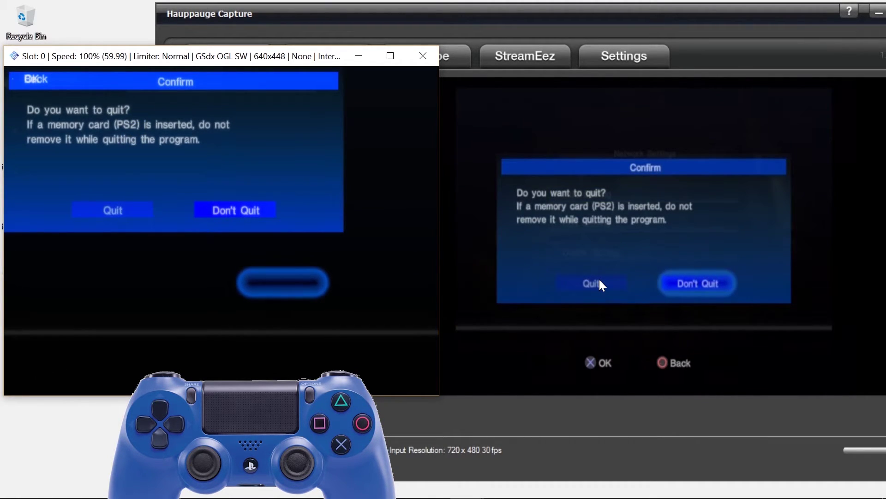
key(Left)
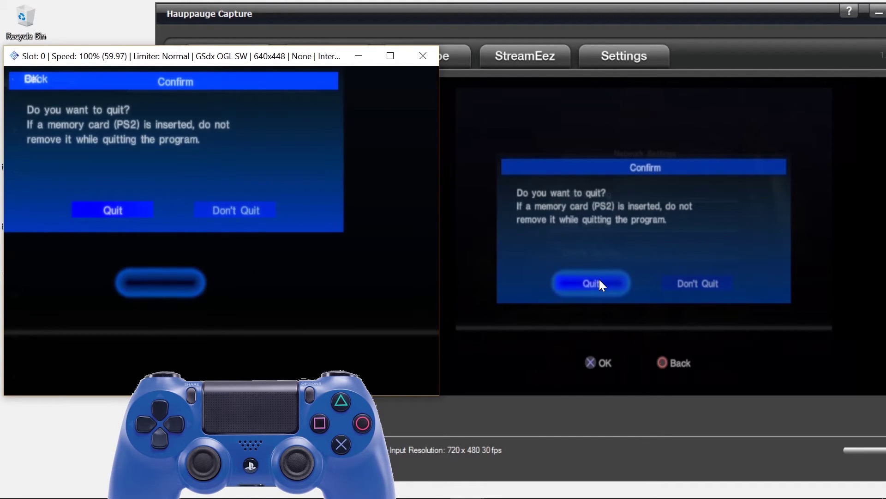
key(Return)
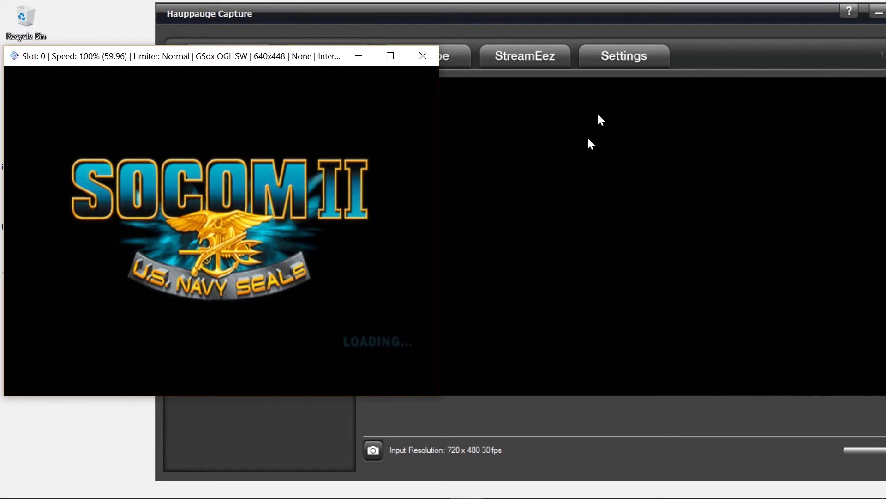
- Minimize Hauppauge Capture and move the game window to the middle of the desktop
click(879, 21)
click(880, 20)
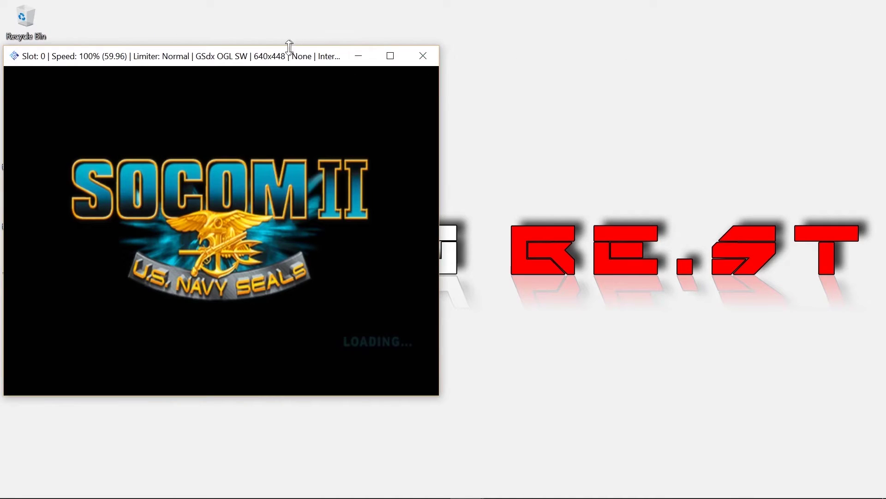
drag(281, 58, 517, 66)
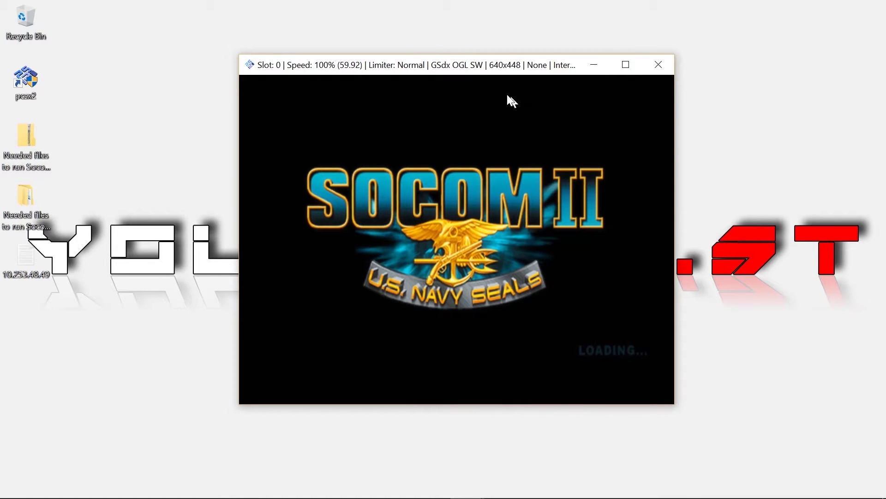
drag(497, 64, 414, 265)
double_click(415, 265)
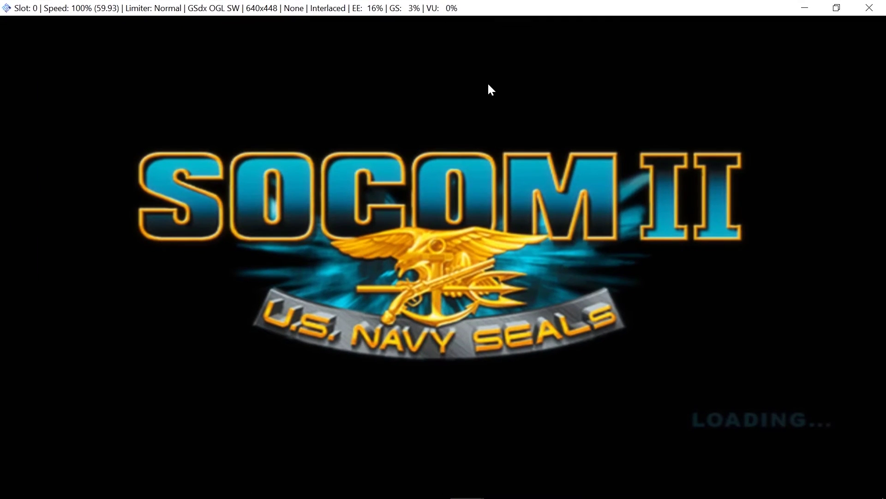
double_click(558, 10)
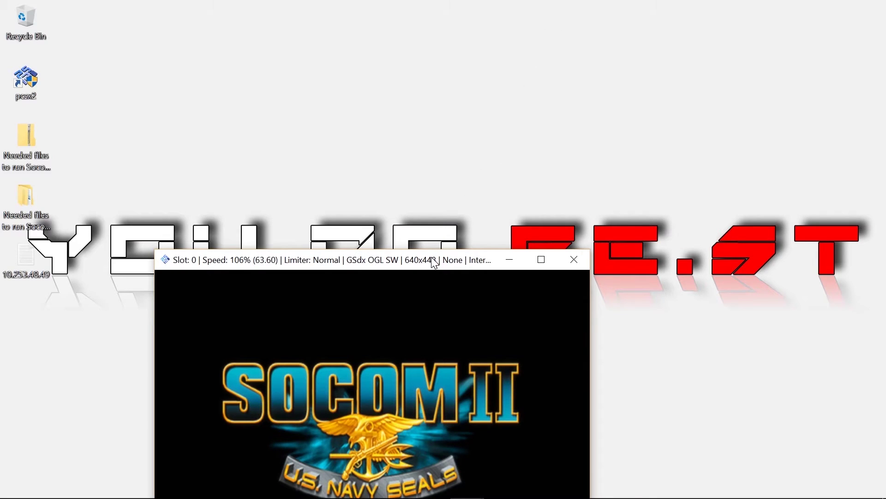
drag(431, 260, 519, 85)
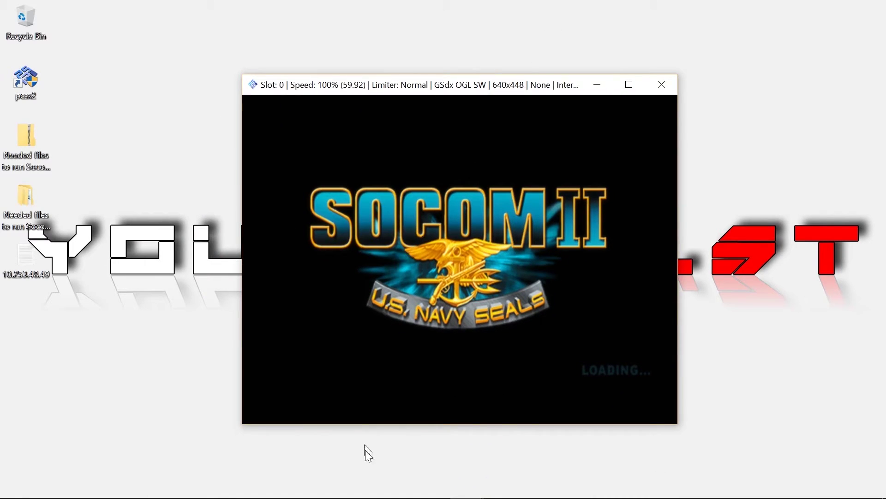
mouse_move(462, 496)
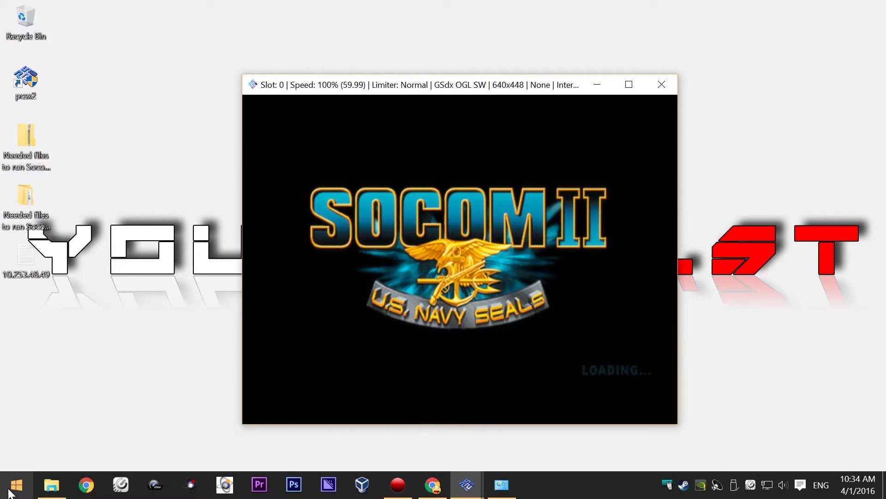
- Launch Configure Kai and allow it to make changes to the PC
click(10, 491)
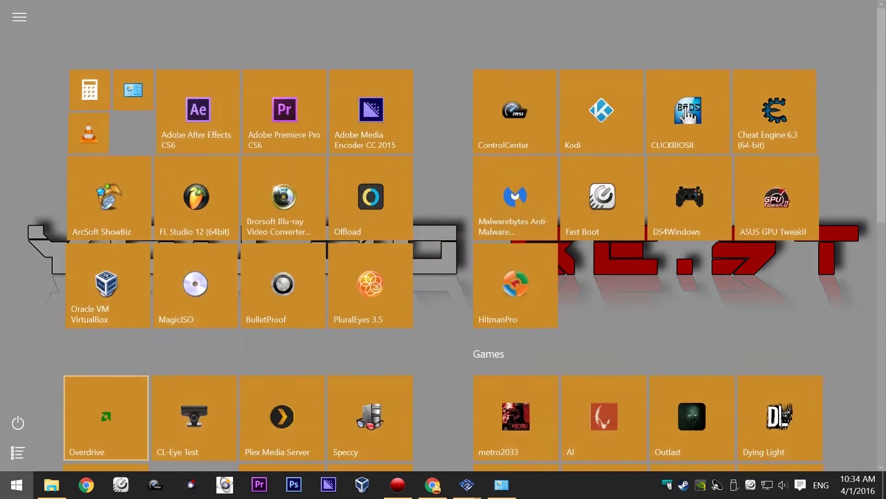
scroll(172, 385, down, 5)
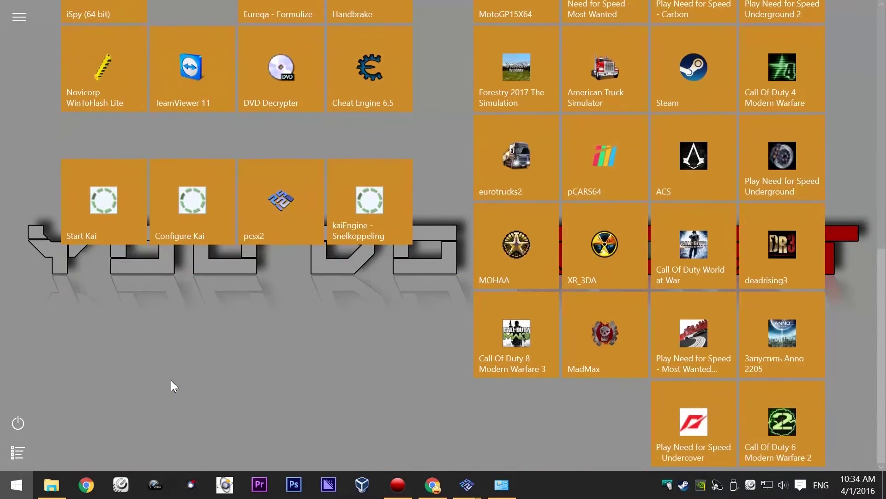
click(193, 203)
click(506, 273)
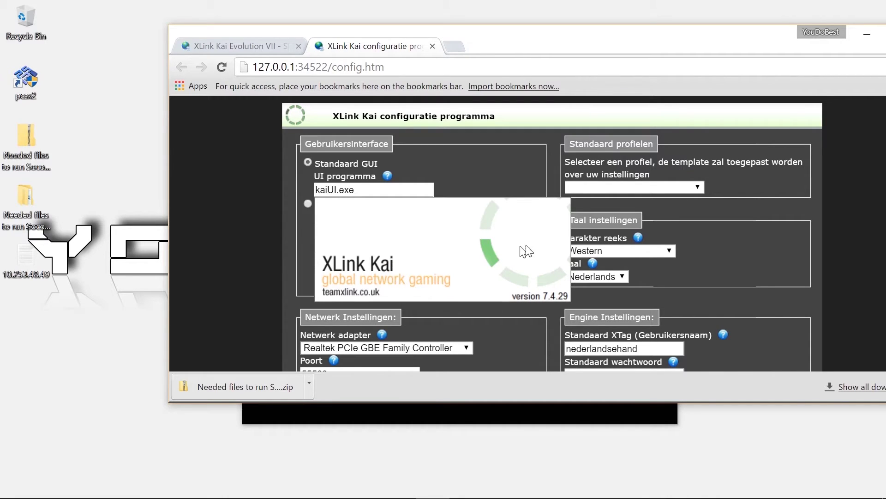
- Review the XLink Kai network adapter and engine settings, save the configuration, and close the browser window
scroll(530, 263, down, 3)
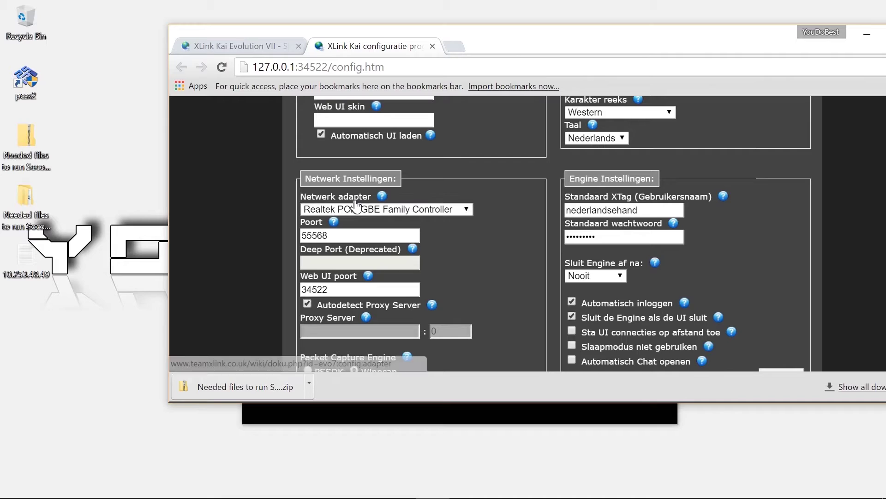
scroll(486, 228, down, 1)
click(770, 320)
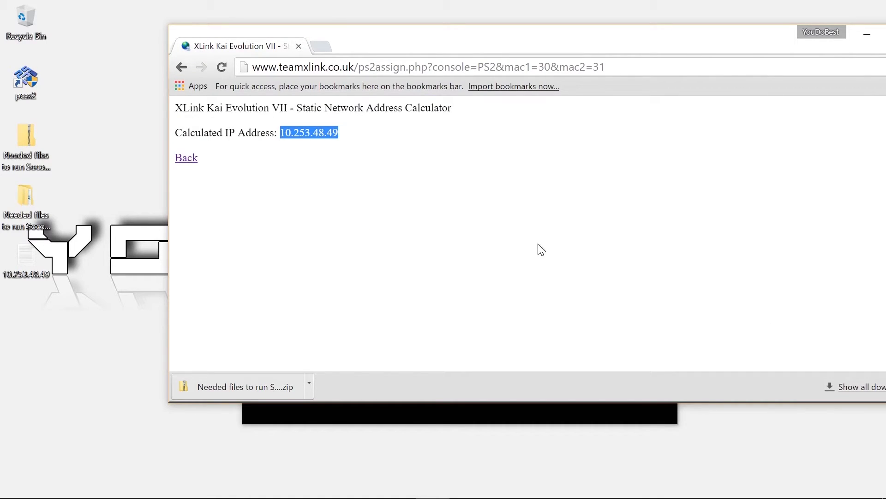
drag(768, 43, 644, 42)
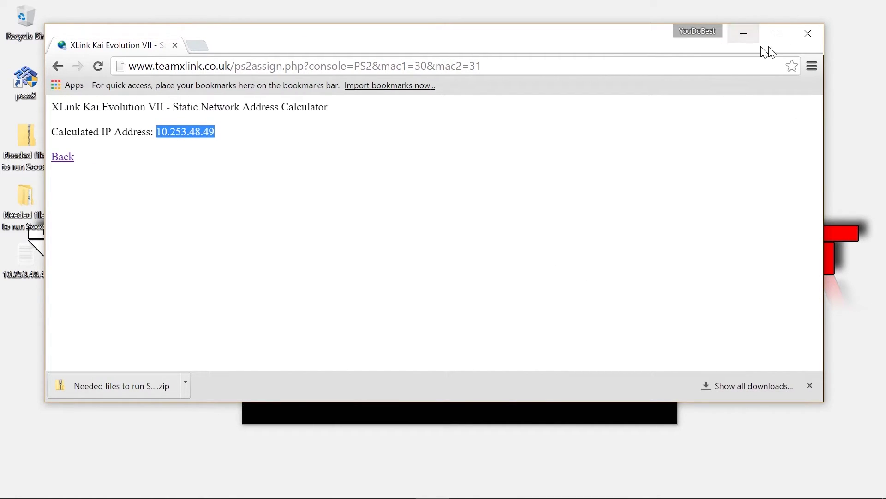
click(808, 34)
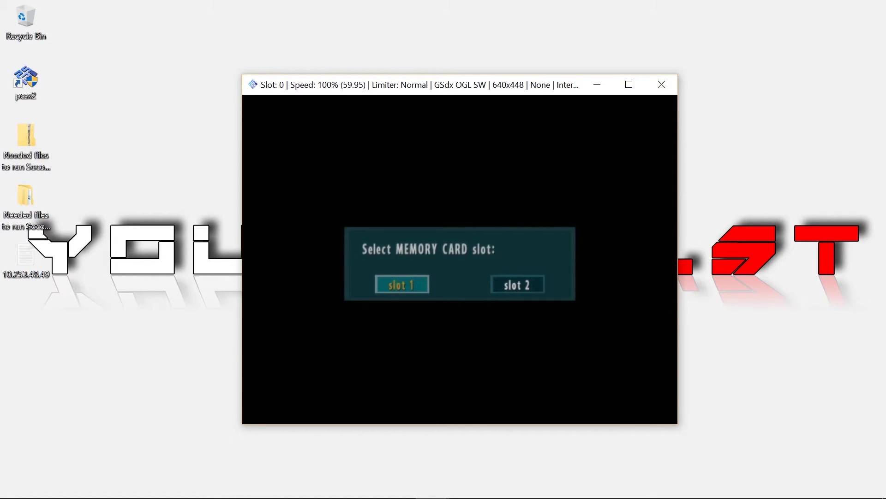
- Select memory card slot 1 in SOCOM II and try to edit the network configurations for the LAN game
key(Return)
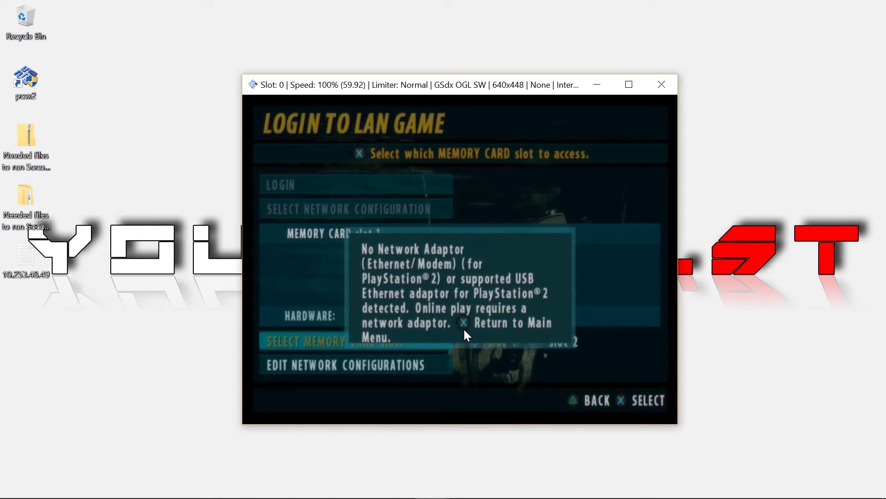
key(Return)
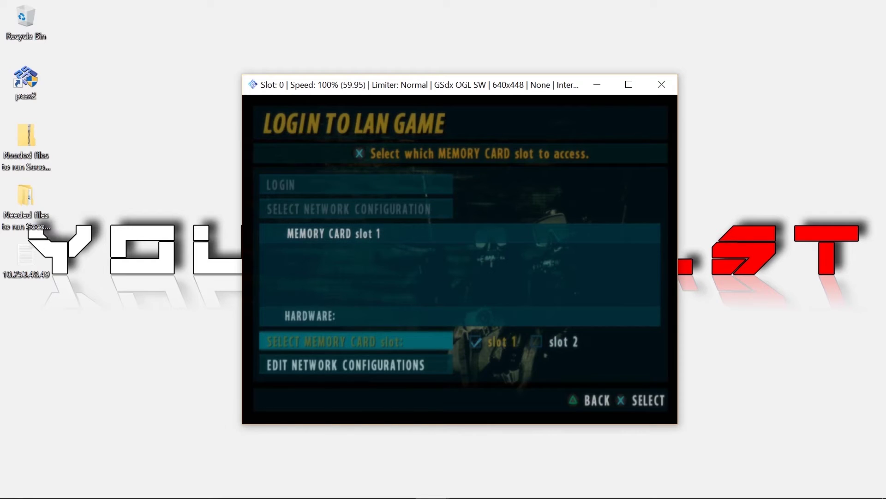
key(Down)
key(Return)
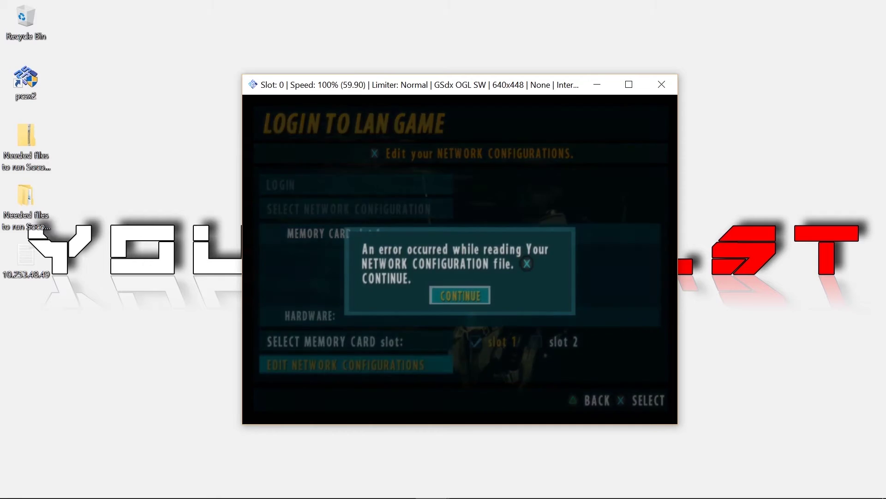
key(Return)
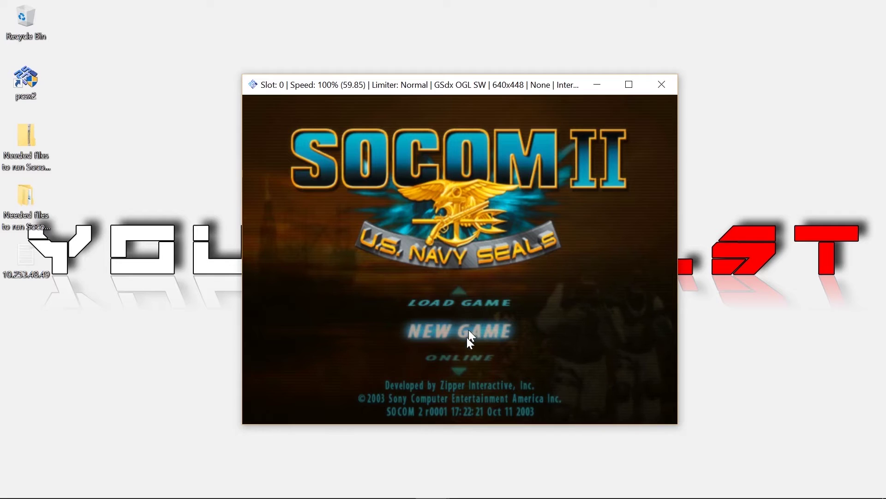
- Close the SOCOM II game window and exit PCSX2
click(662, 84)
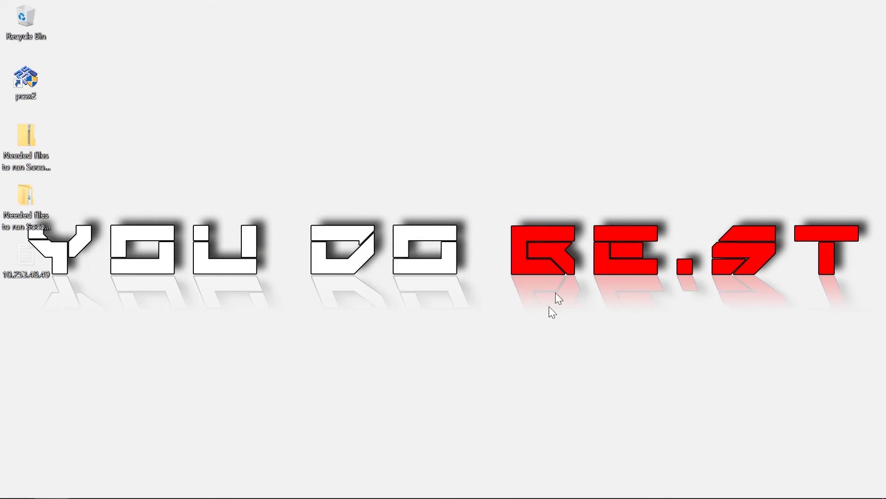
click(466, 486)
click(555, 161)
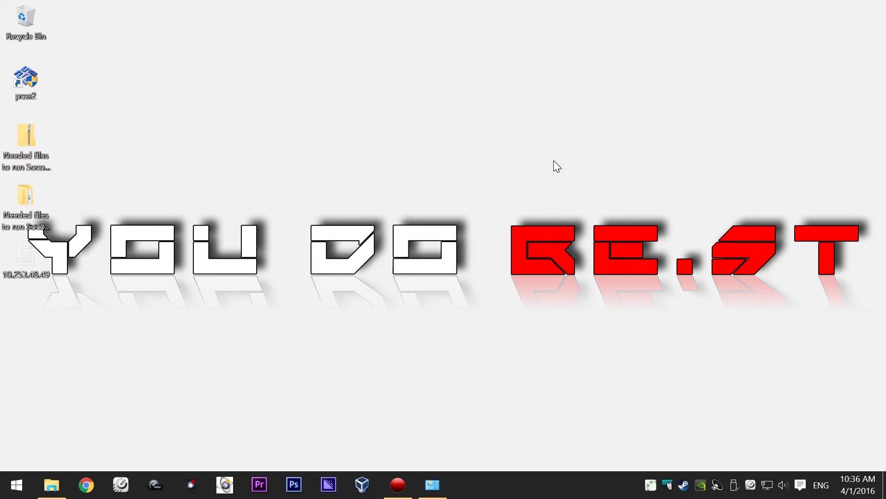
- Start XLink Kai, allow kaiEngine.exe to make changes, and expand the window to show the network chat
click(16, 485)
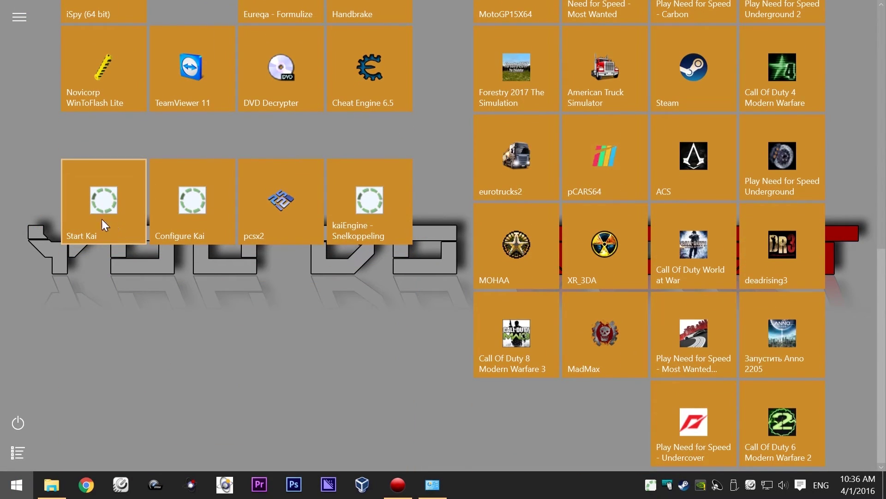
click(101, 218)
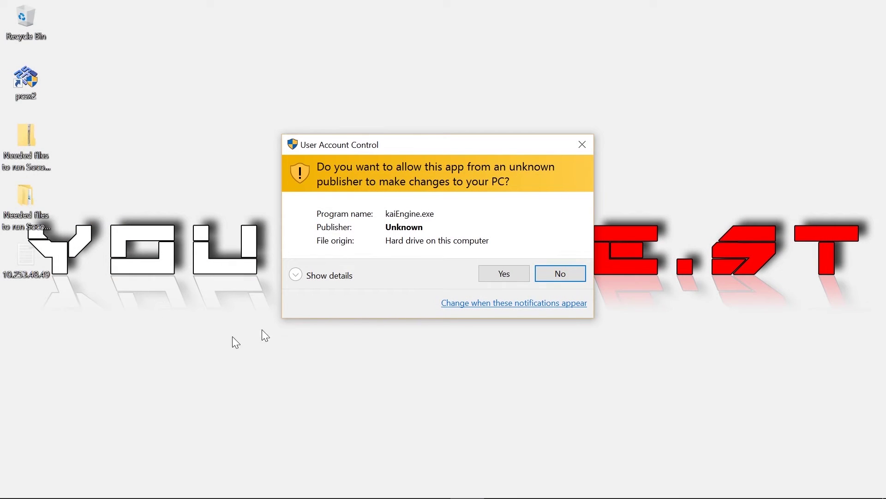
click(505, 276)
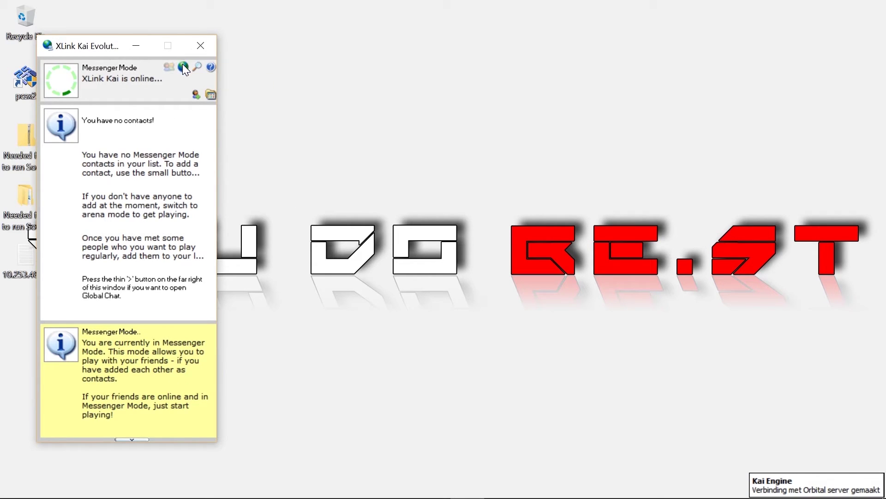
click(215, 228)
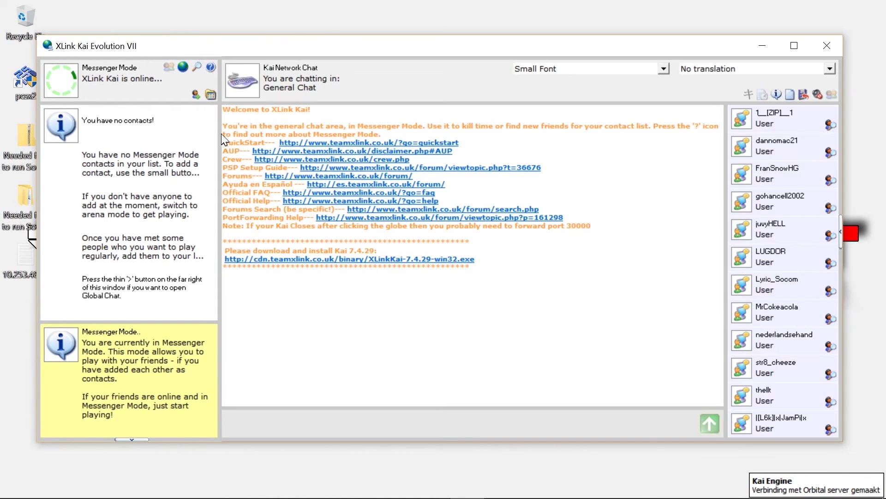
- Switch XLink Kai to Arena Mode and enter the Playstation 2 > SOCOM II > SOCOM II NTSC arena
click(184, 67)
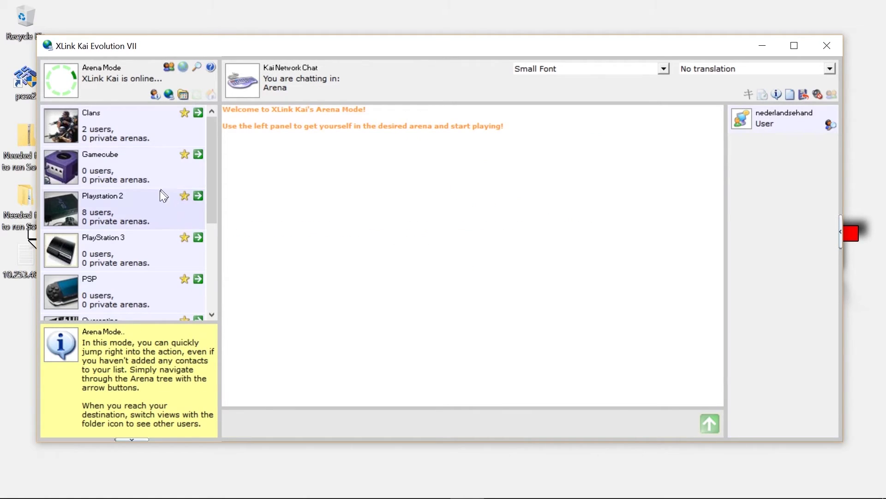
click(199, 195)
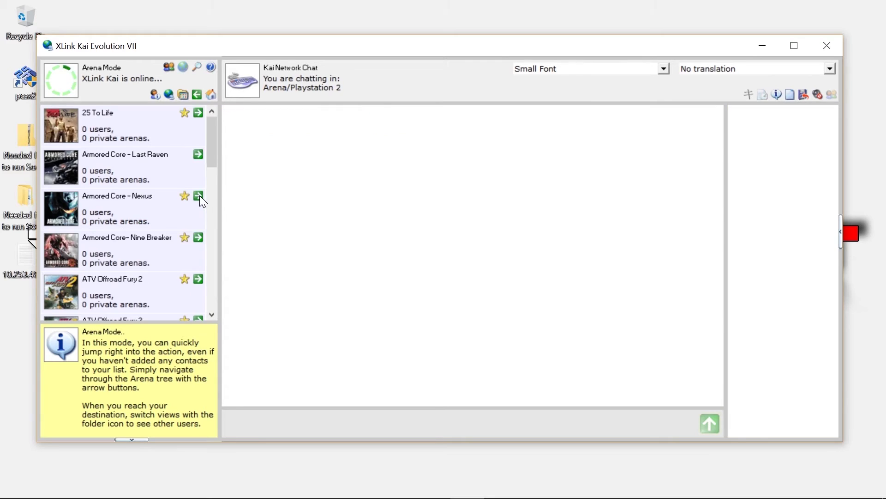
scroll(174, 234, down, 10)
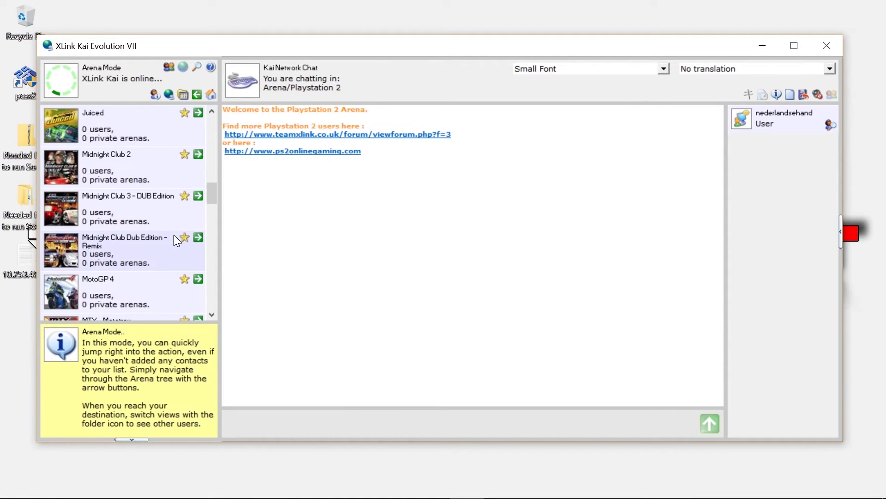
scroll(174, 235, down, 8)
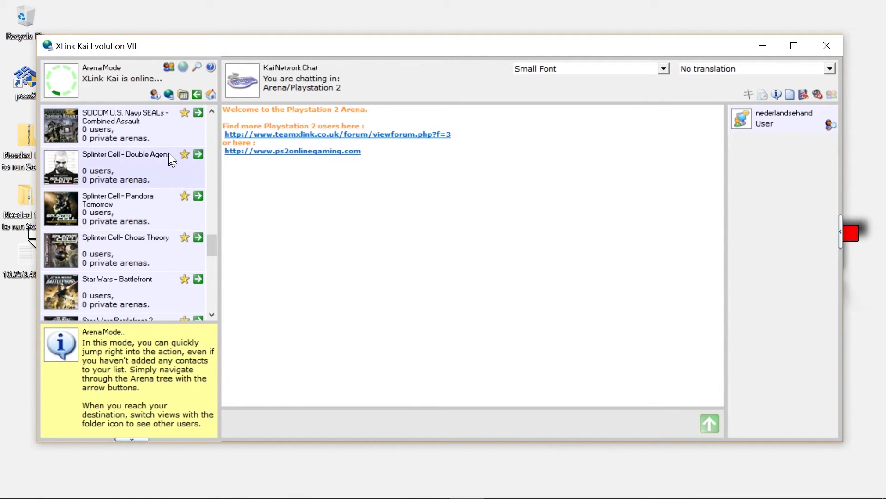
scroll(170, 157, up, 1)
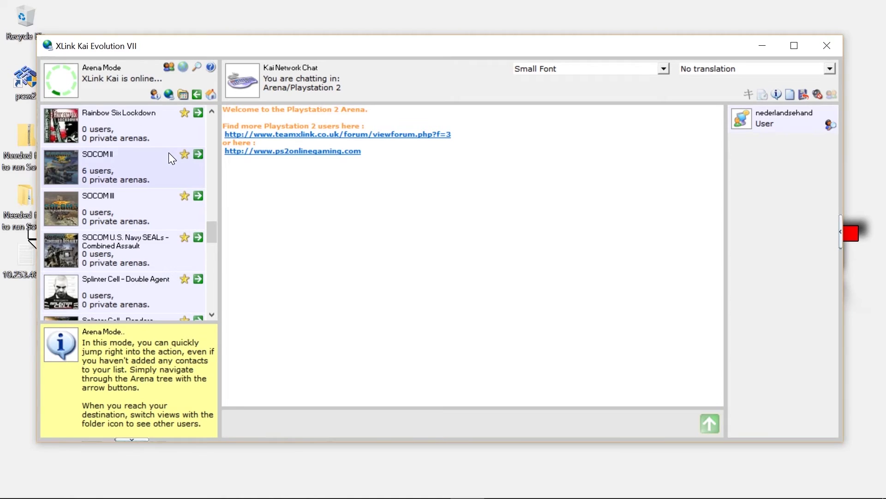
click(197, 155)
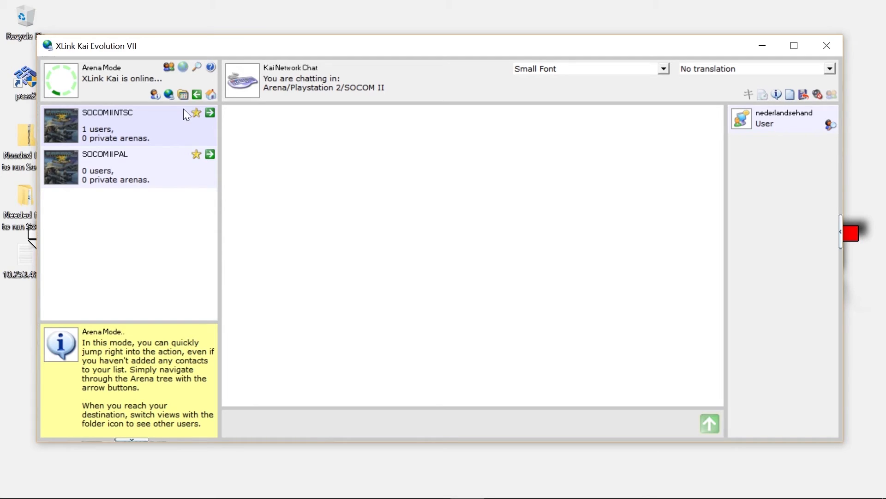
click(211, 113)
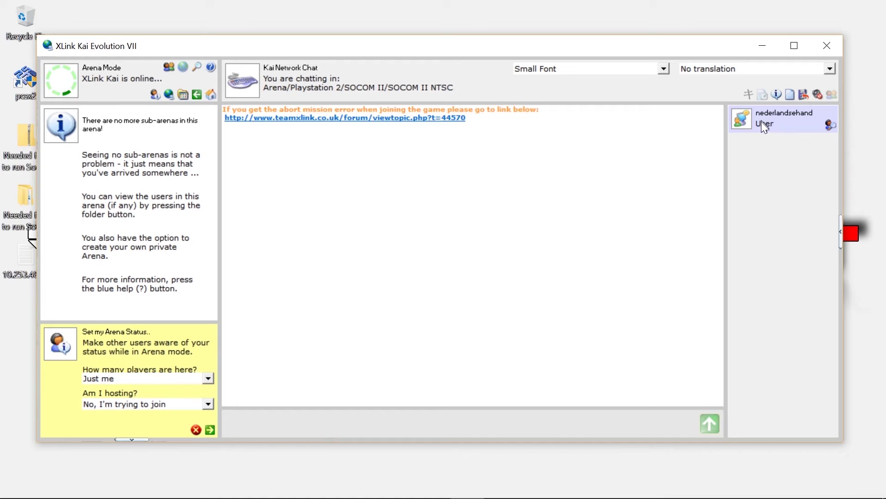
- Minimize XLink Kai, launch PCSX2 with permission to make changes, and fast-boot the SOCOM II disc
click(761, 51)
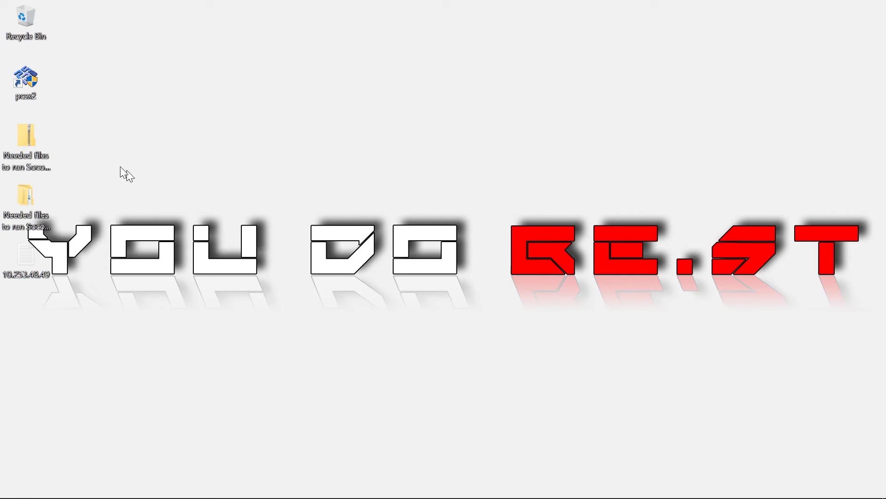
double_click(27, 95)
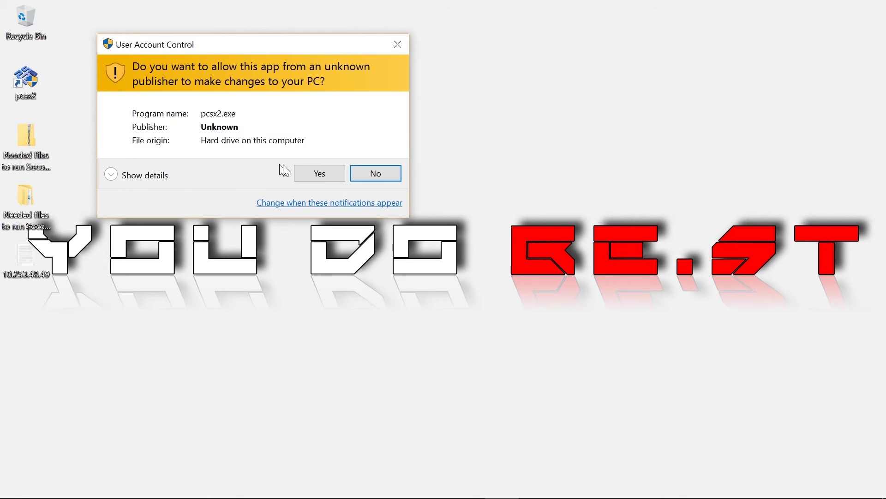
click(310, 174)
click(329, 177)
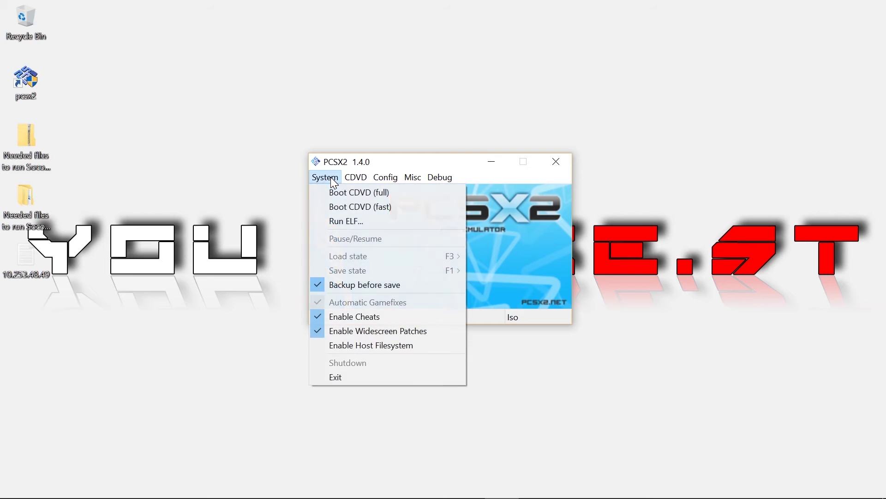
click(337, 206)
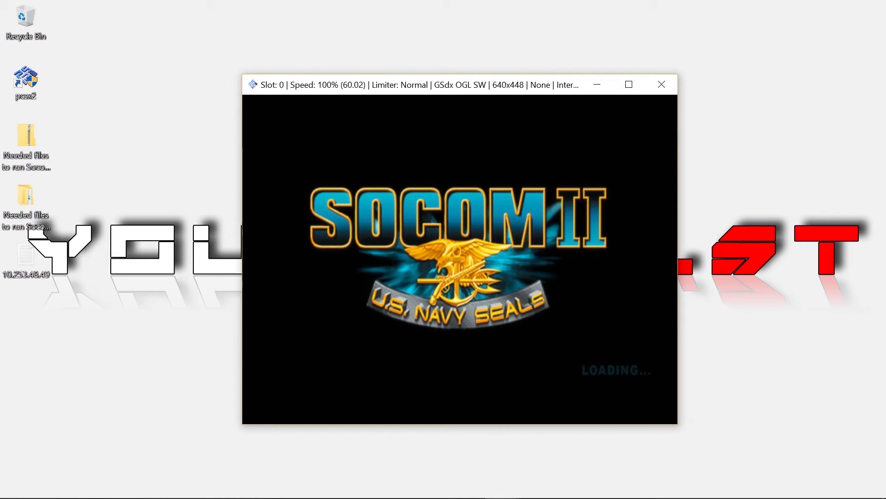
- Switch to XLink Kai and examine its Diagnostics Mode for the network reachability and network card status
mouse_move(374, 496)
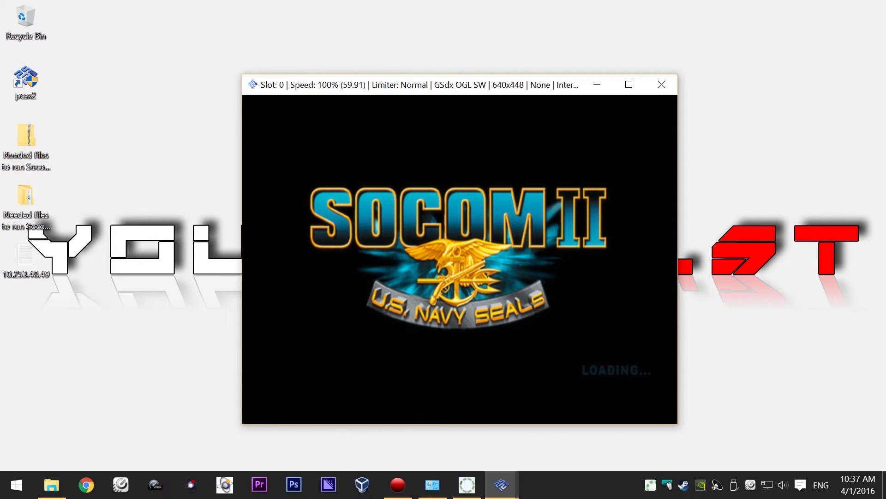
click(467, 483)
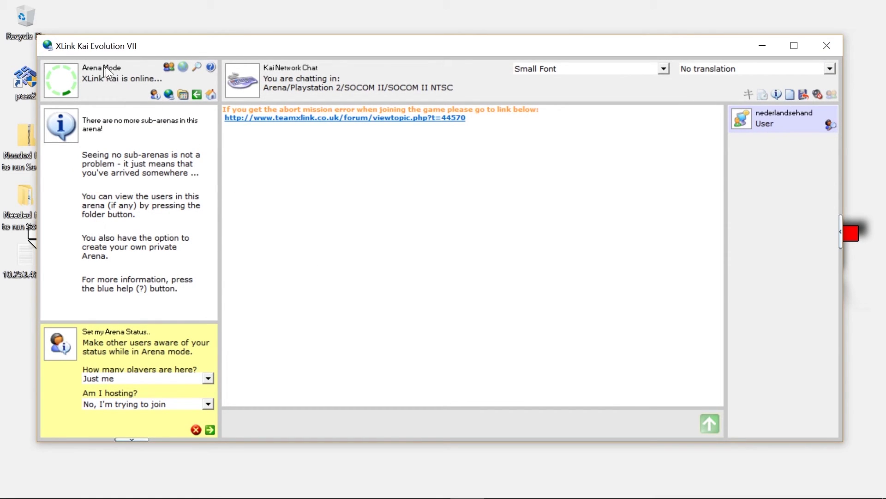
drag(95, 48, 259, 76)
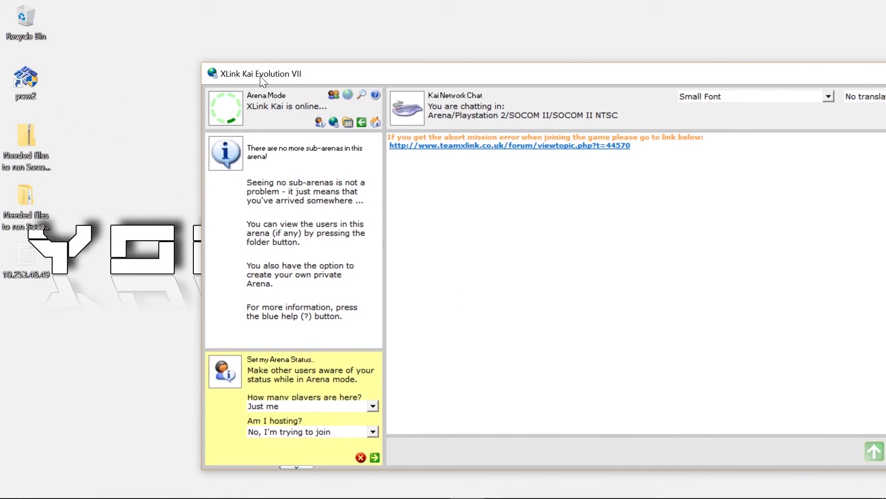
click(362, 95)
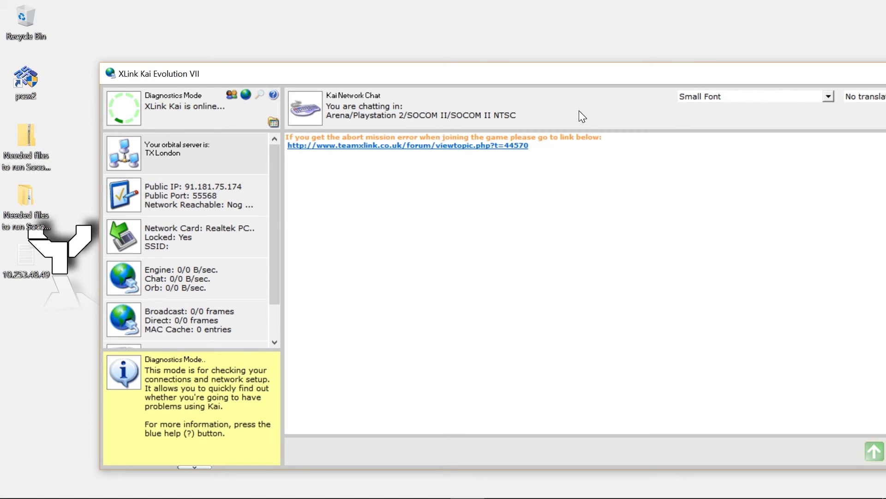
drag(667, 73, 502, 74)
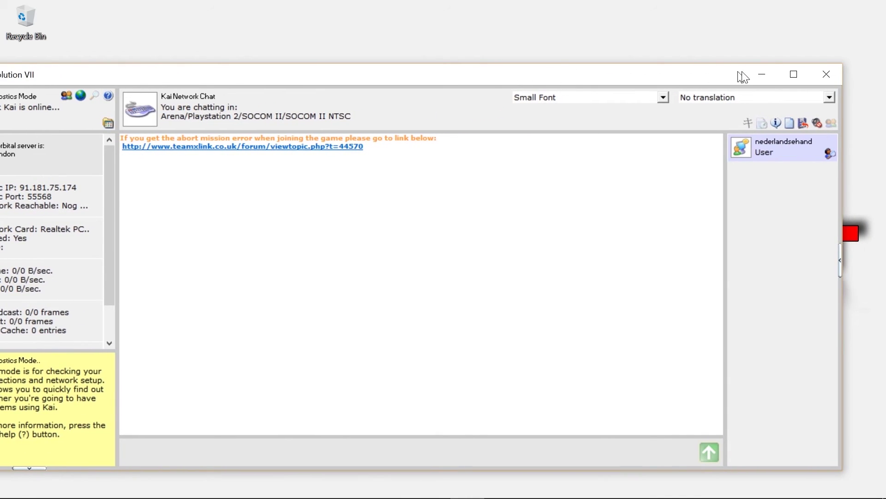
- Return to the game, log in to SOCOM II LAN with the selected Setting 4 network configuration, and refresh the games list
click(762, 76)
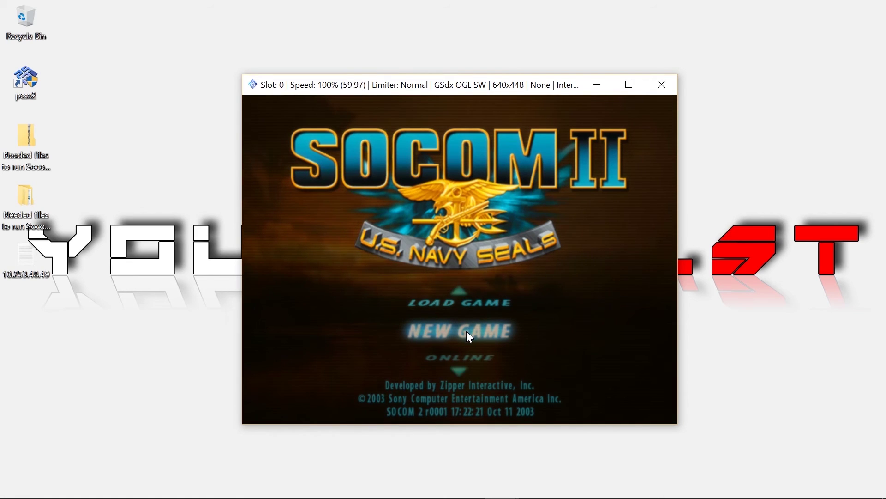
key(Down)
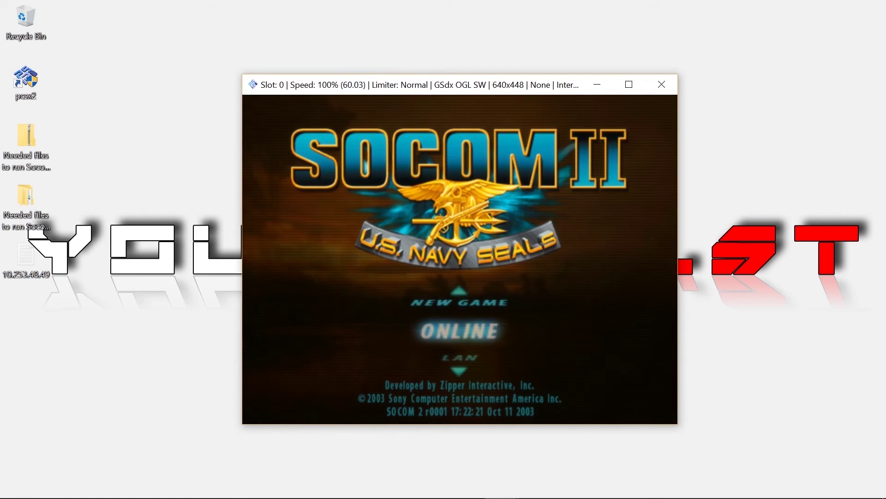
key(Down)
key(Return)
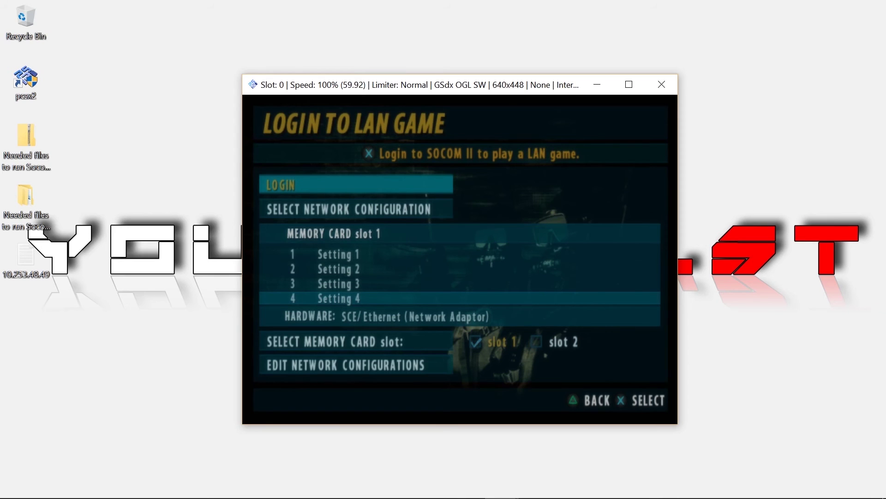
key(Return)
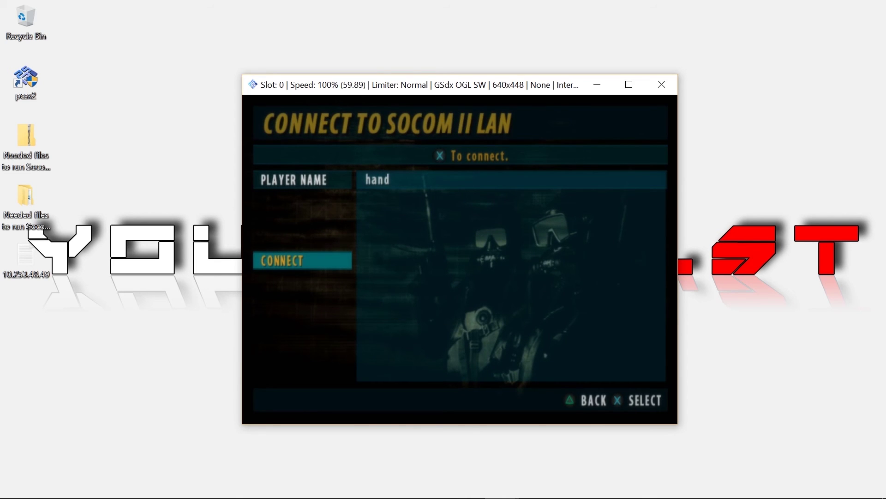
key(Return)
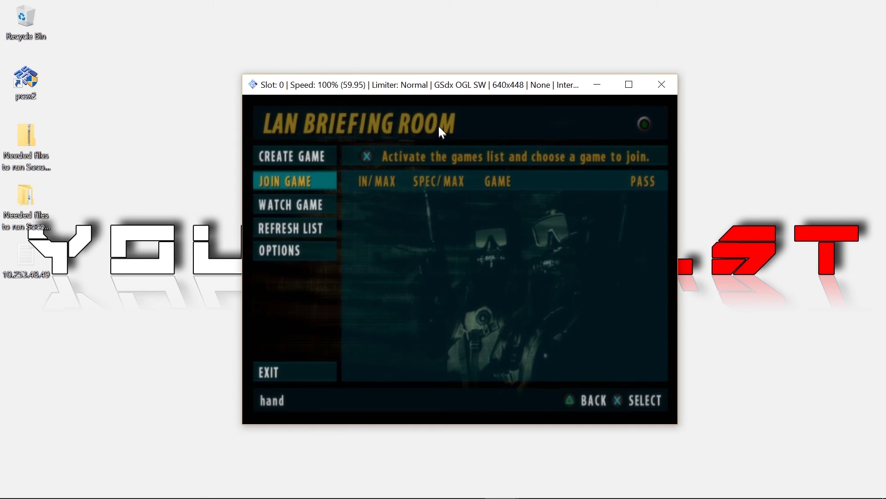
click(306, 232)
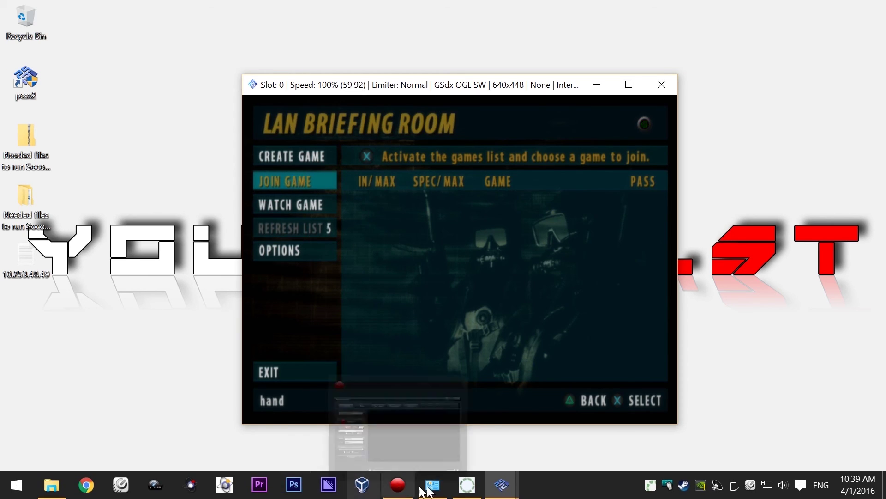
- Switch to XLink Kai, examine the detected console's hardware address in Diagnostics Mode, and return to the LAN briefing room
mouse_move(477, 493)
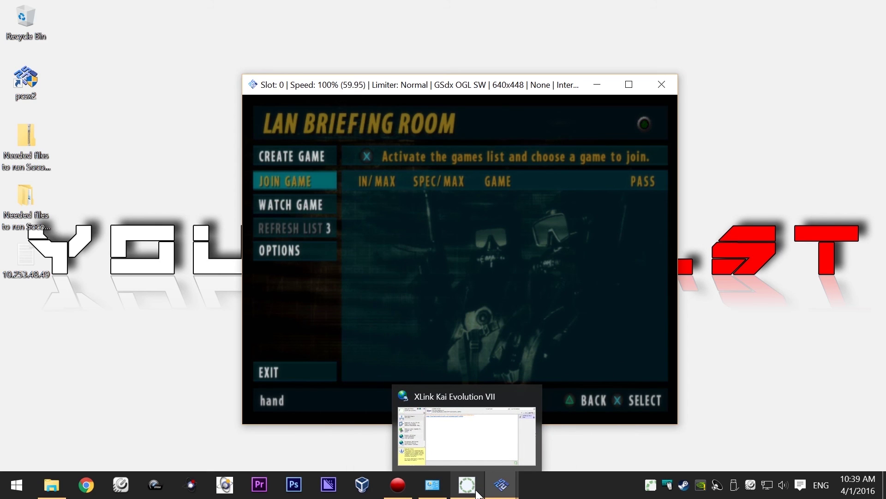
click(477, 492)
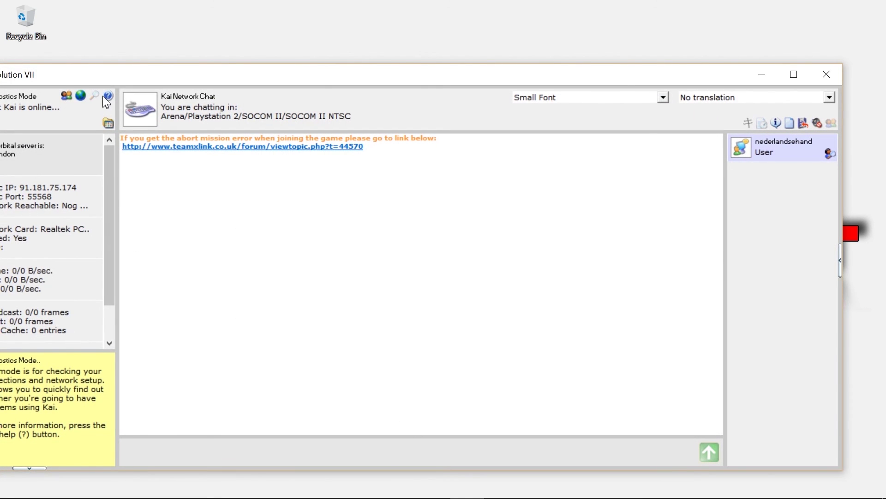
drag(110, 75, 250, 50)
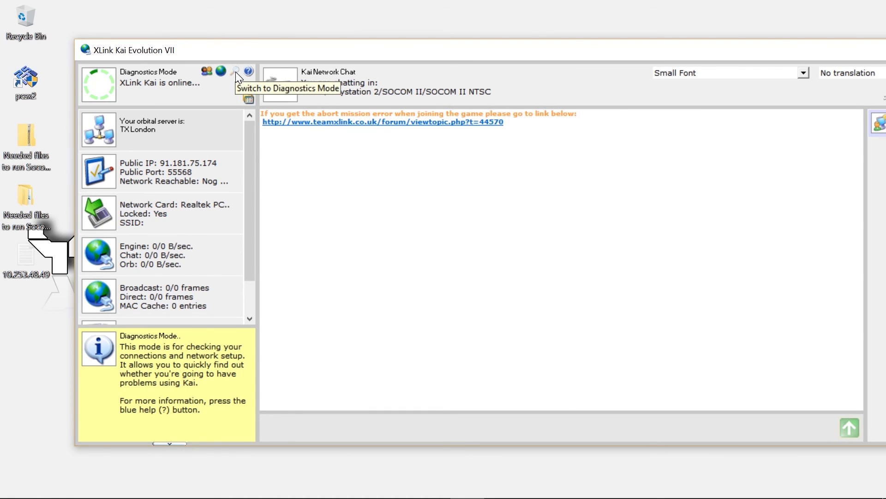
click(249, 98)
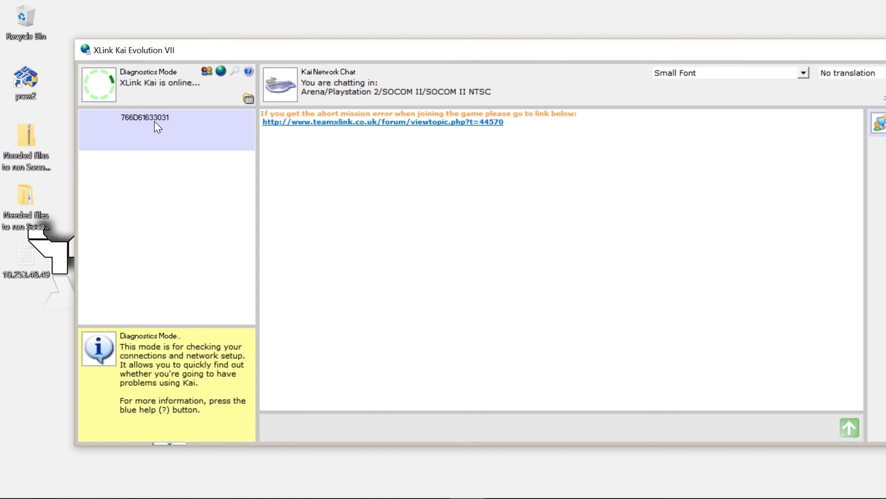
drag(154, 49, 181, 188)
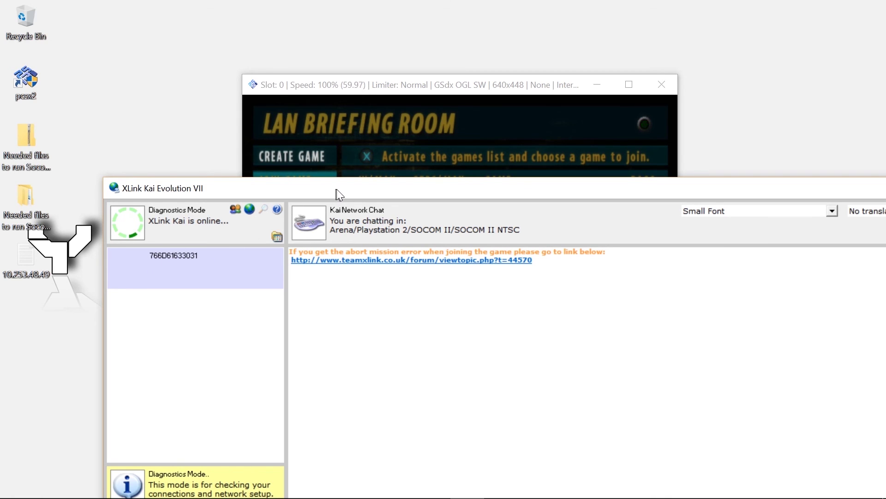
drag(337, 188, 268, 167)
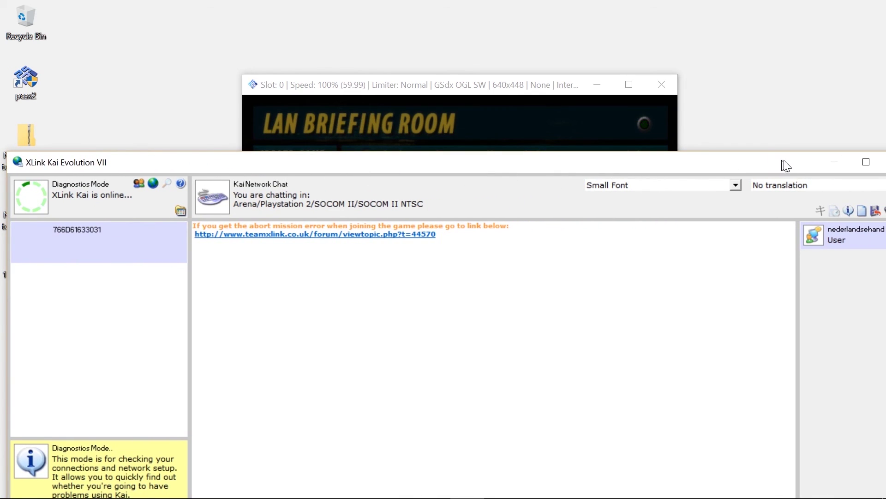
click(833, 162)
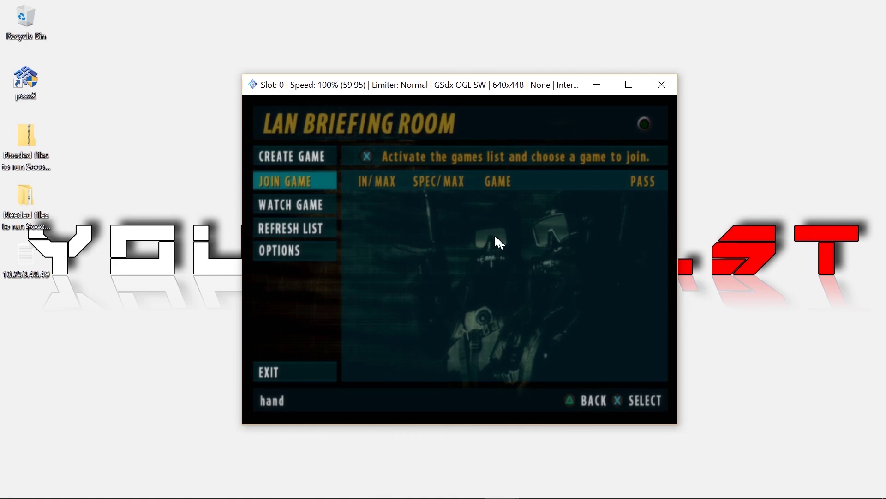